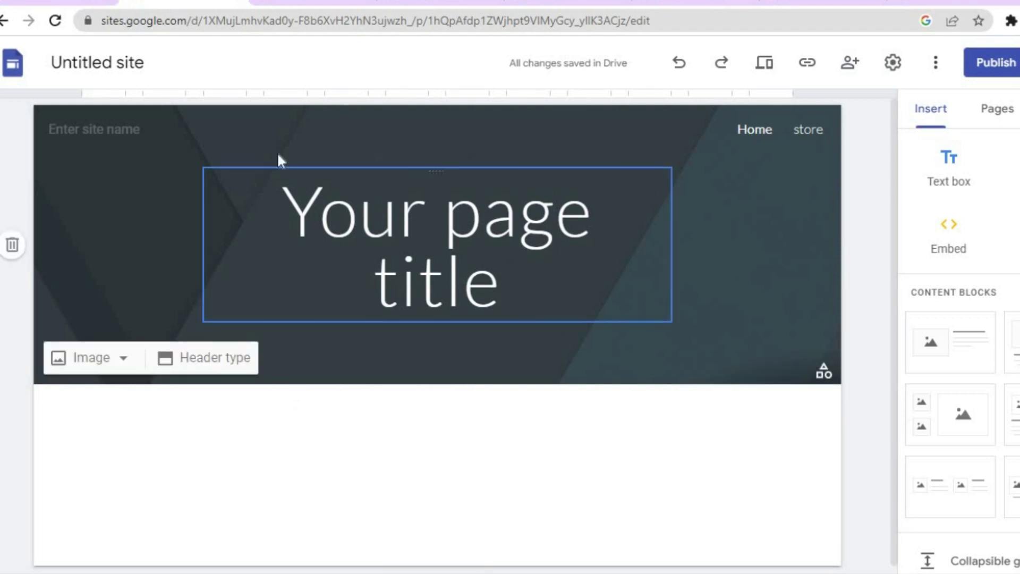
- Switch to Google Forms and create a new form from the Contact Information template in the template gallery
left_click(295, 4)
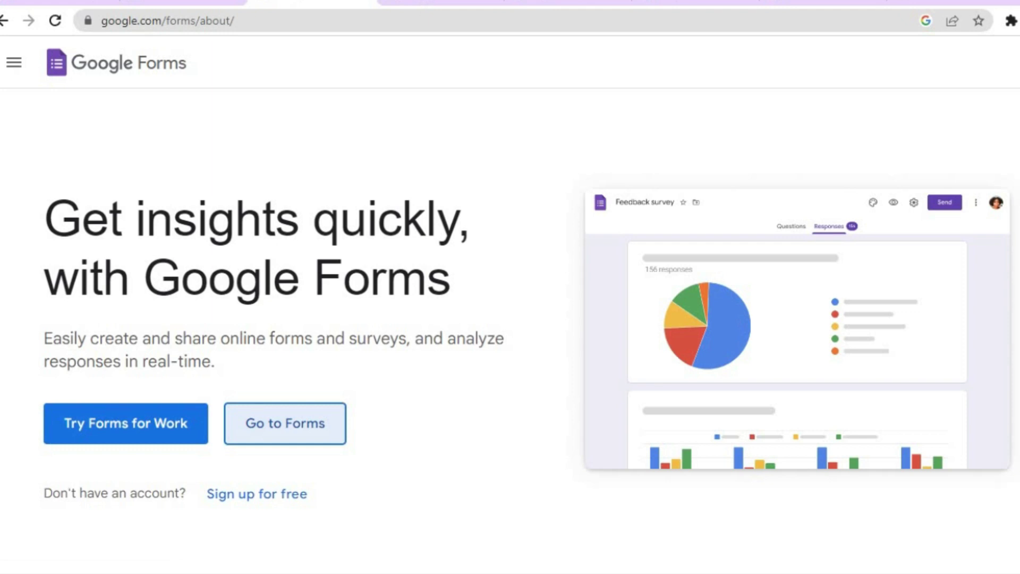
left_click(441, 3)
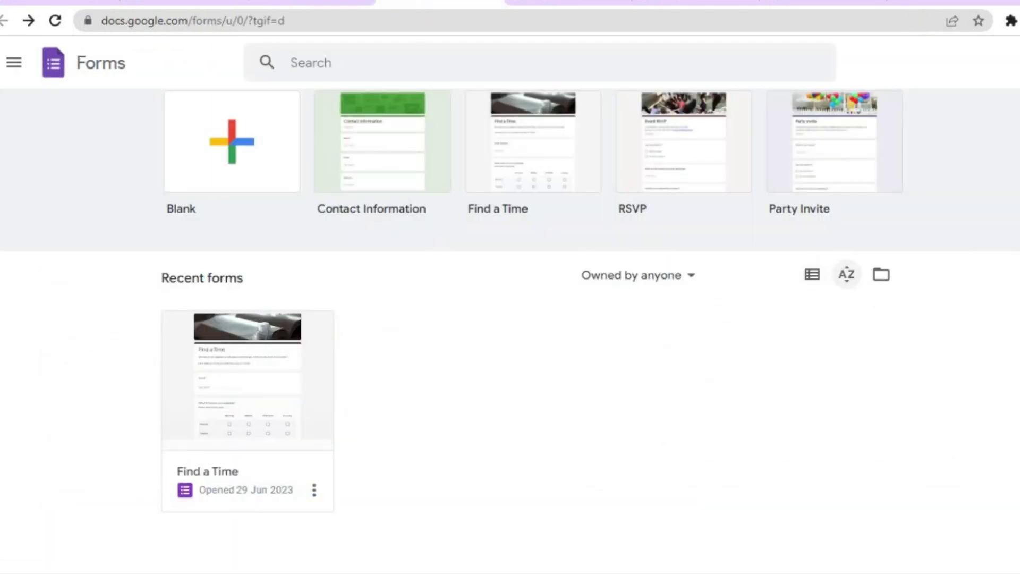
scroll(510, 318, "up", 1)
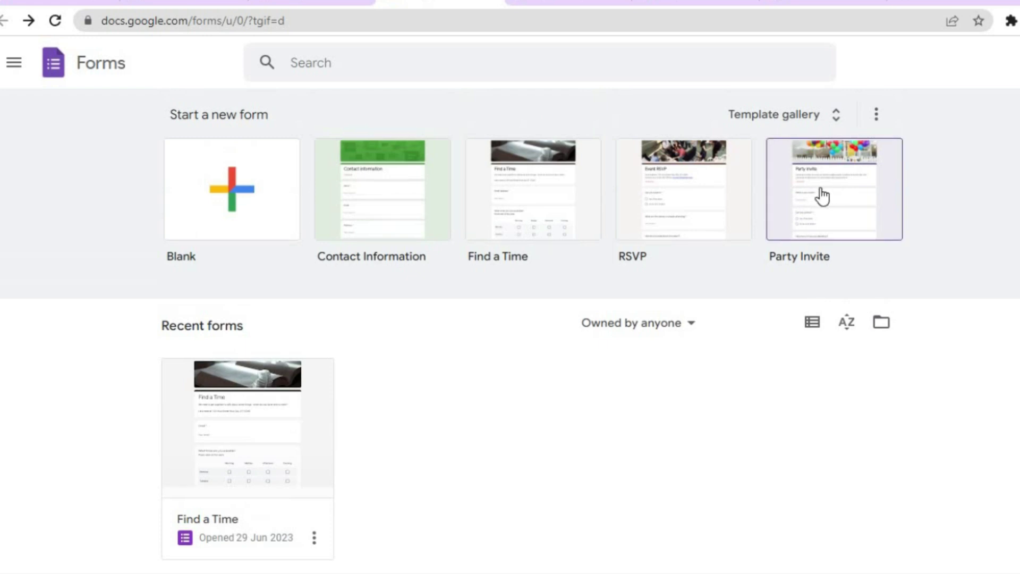
left_click(777, 124)
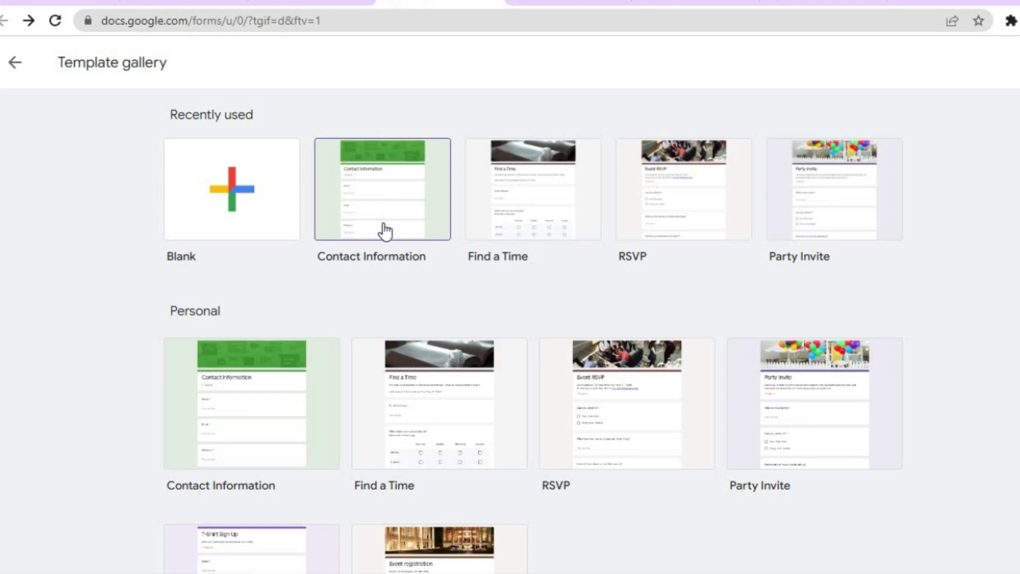
left_click(387, 199)
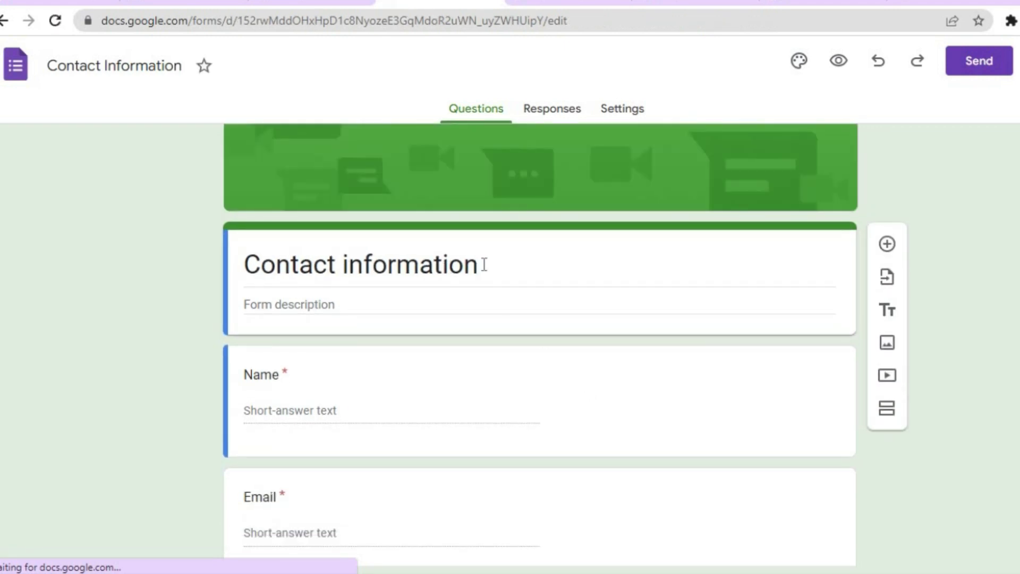
- Change the form's heading to "Contact Form" and leave its description empty
left_click(484, 264)
left_click_drag(479, 265, 346, 271)
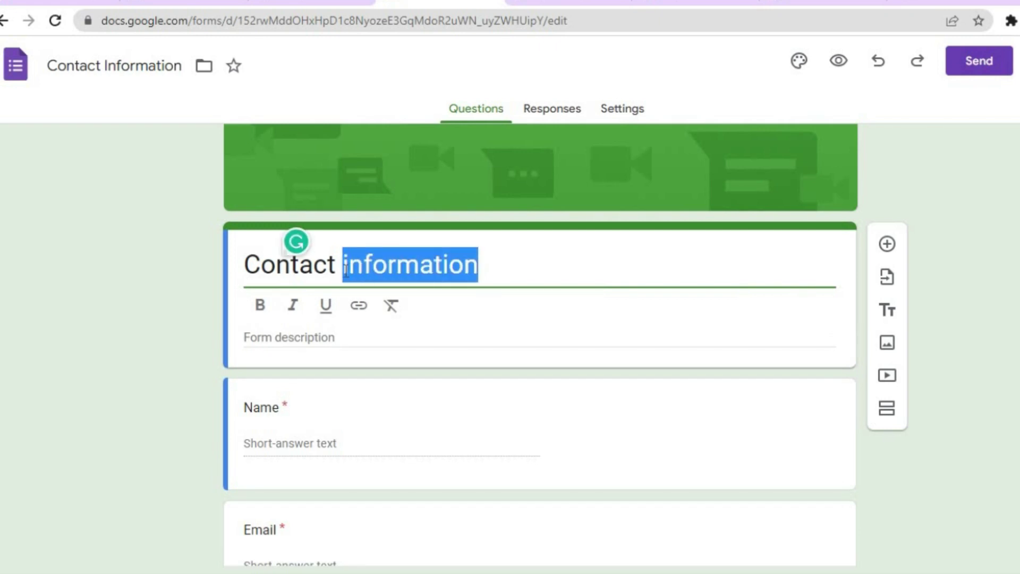
type("Fo")
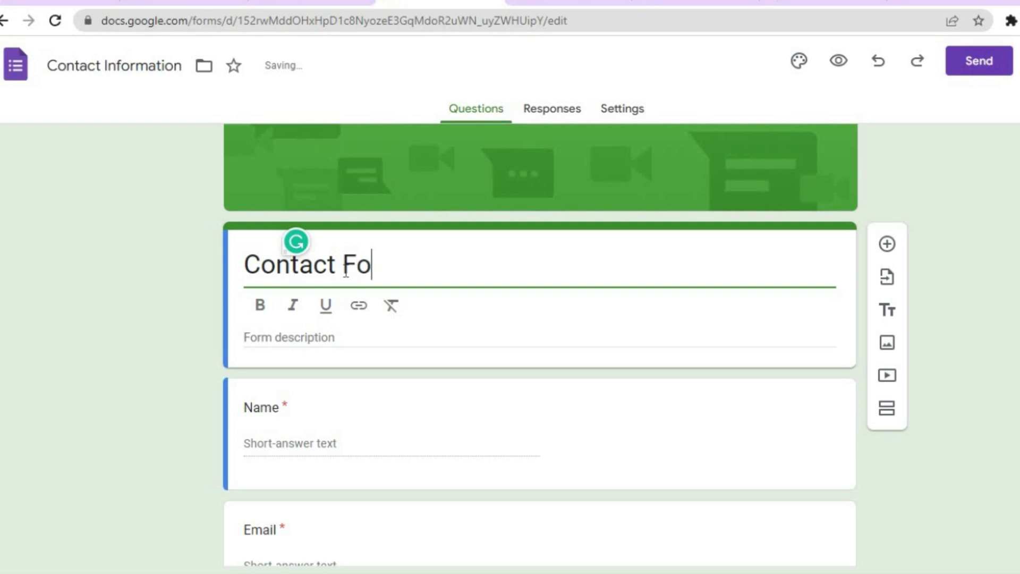
type("rm")
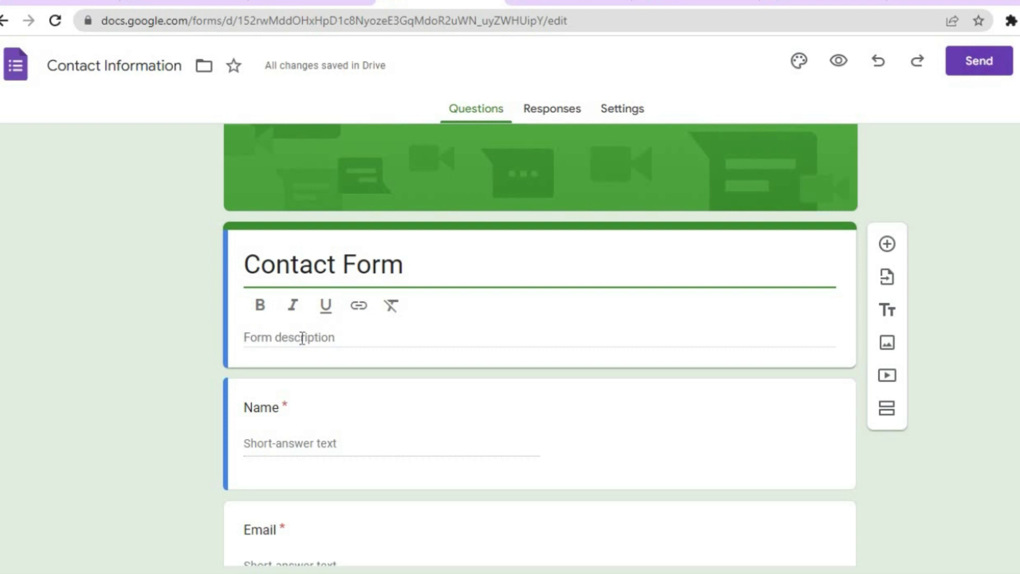
left_click(270, 336)
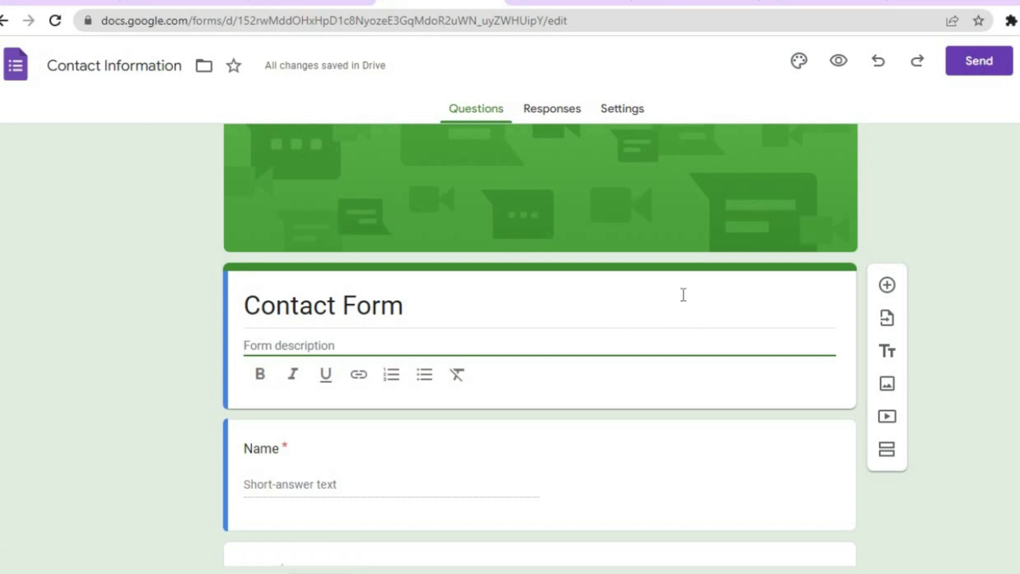
left_click(887, 386)
- Make the Address question optional by turning off its required setting
scroll(916, 334, "down", 3)
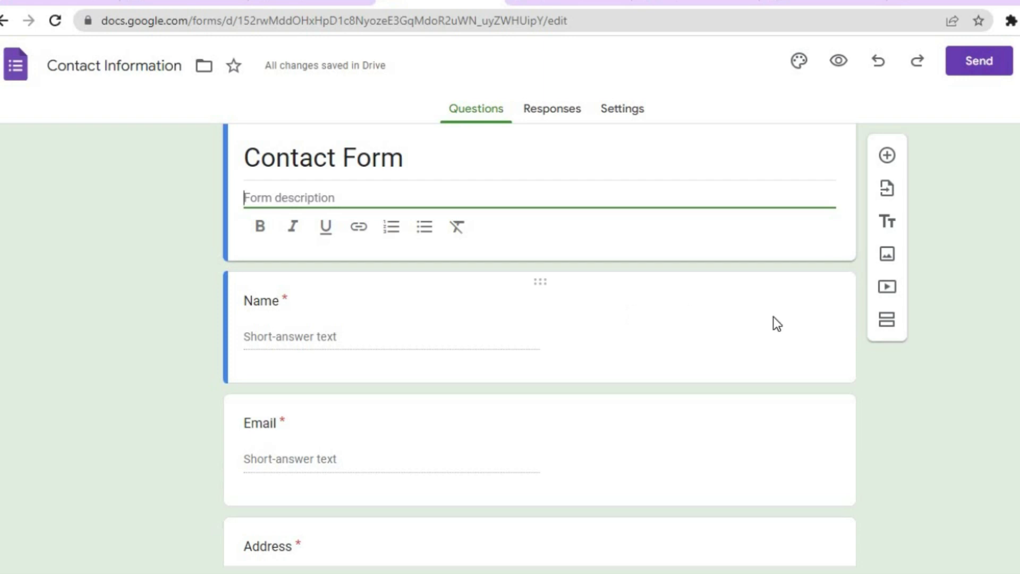
scroll(539, 345, "down", 1)
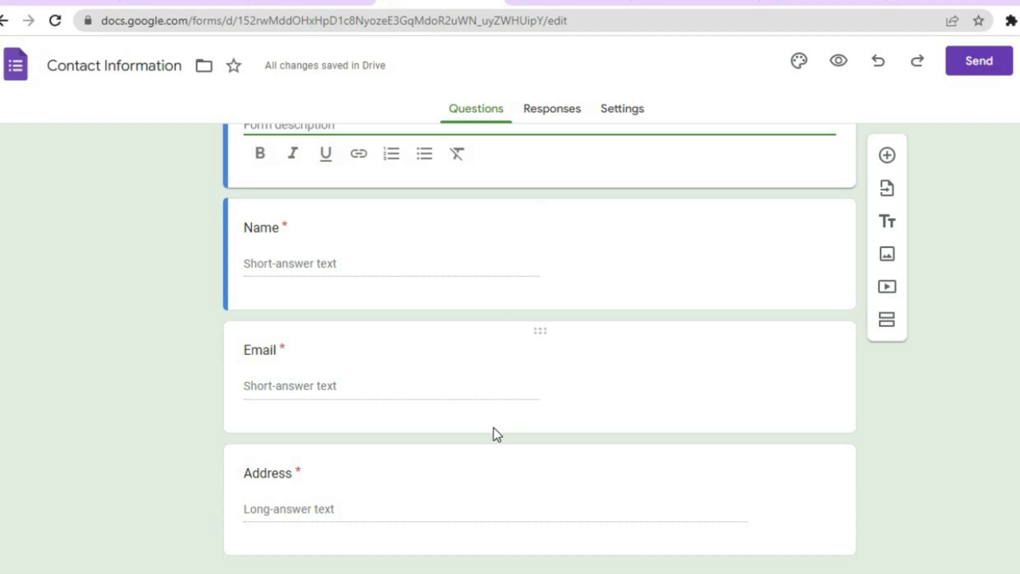
scroll(601, 324, "down", 3)
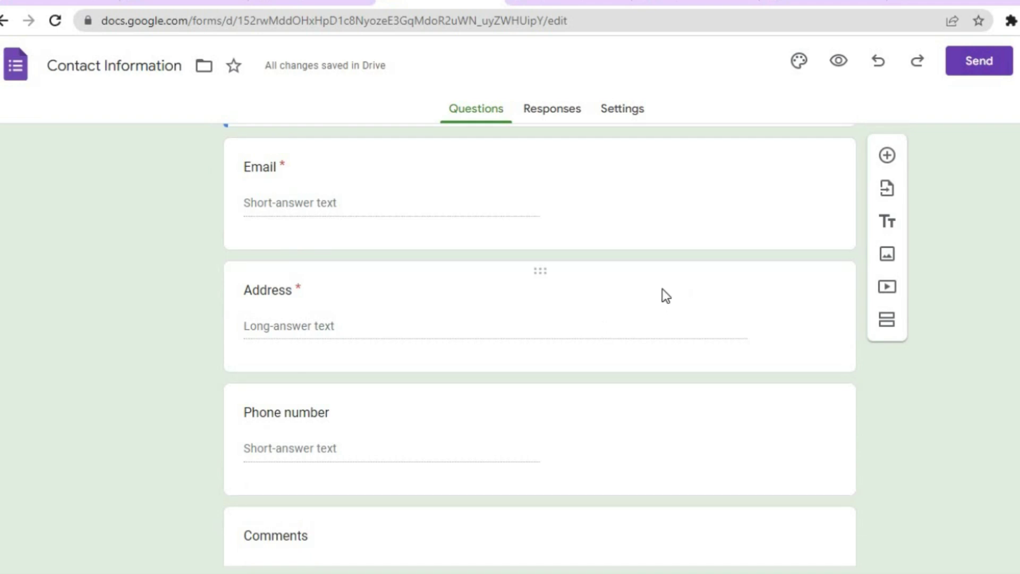
left_click(630, 300)
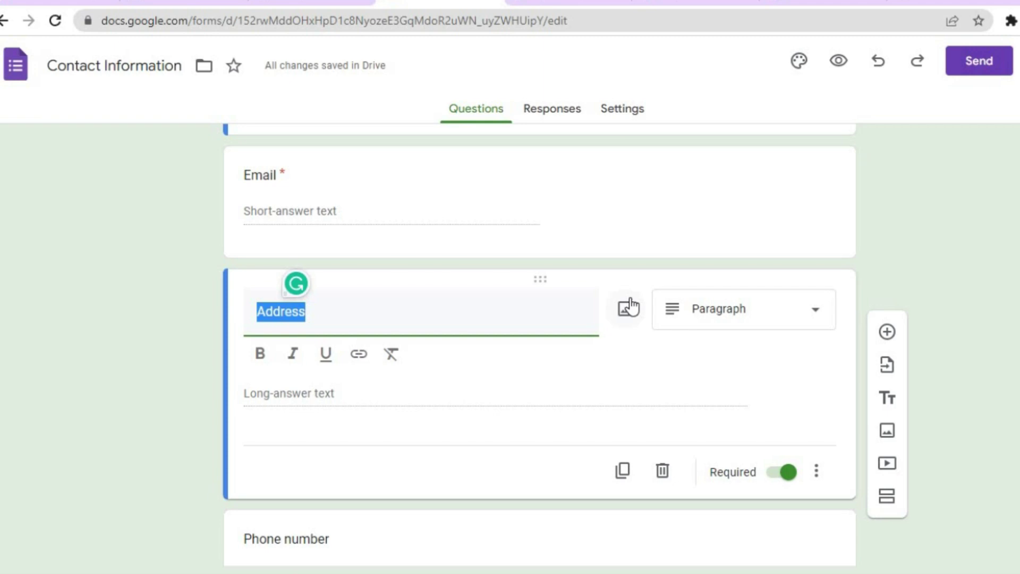
left_click(783, 471)
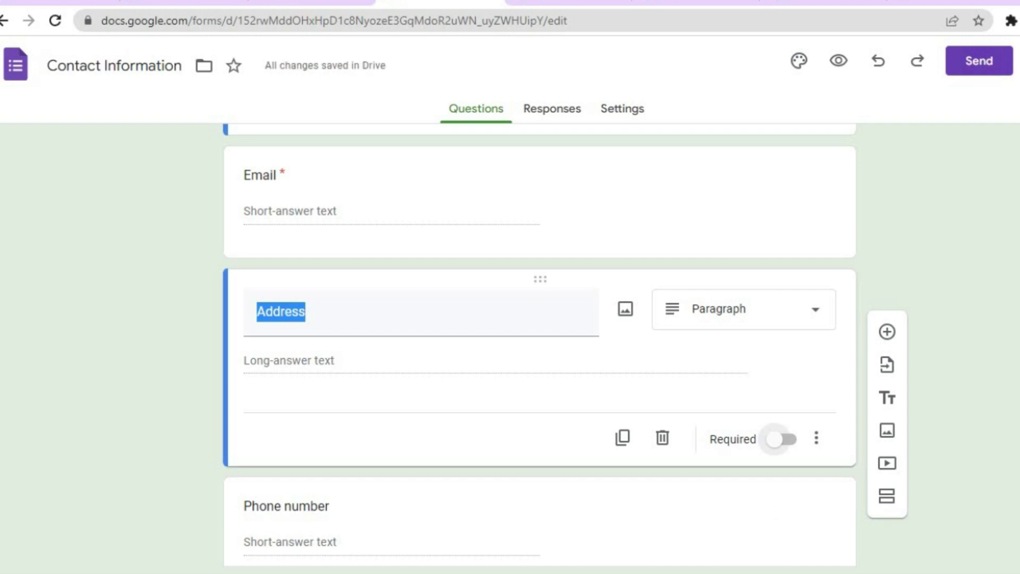
- Delete the Phone number question from the form, keeping the Comments question
scroll(768, 510, "down", 2)
scroll(1017, 467, "down", 2)
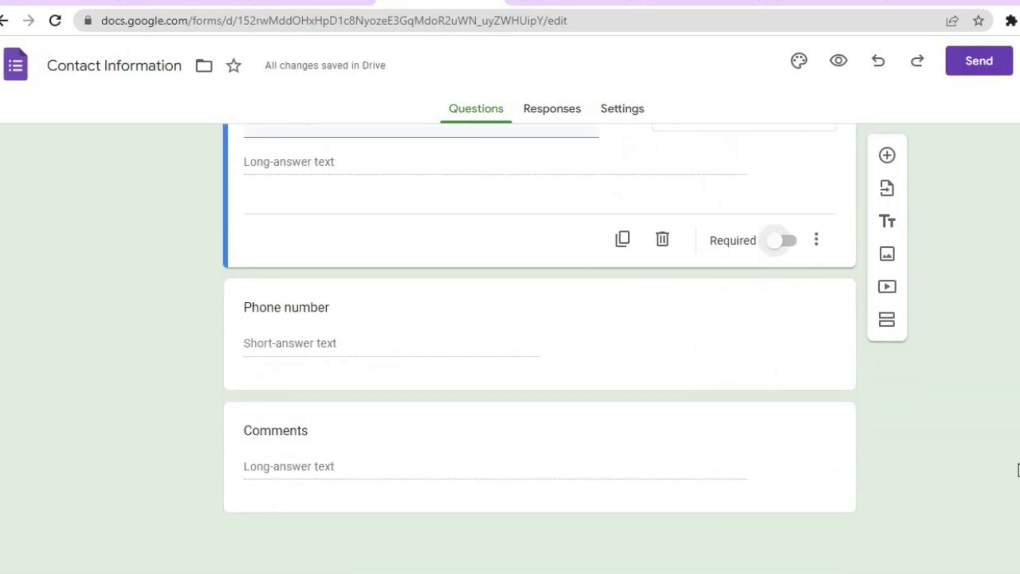
left_click(680, 342)
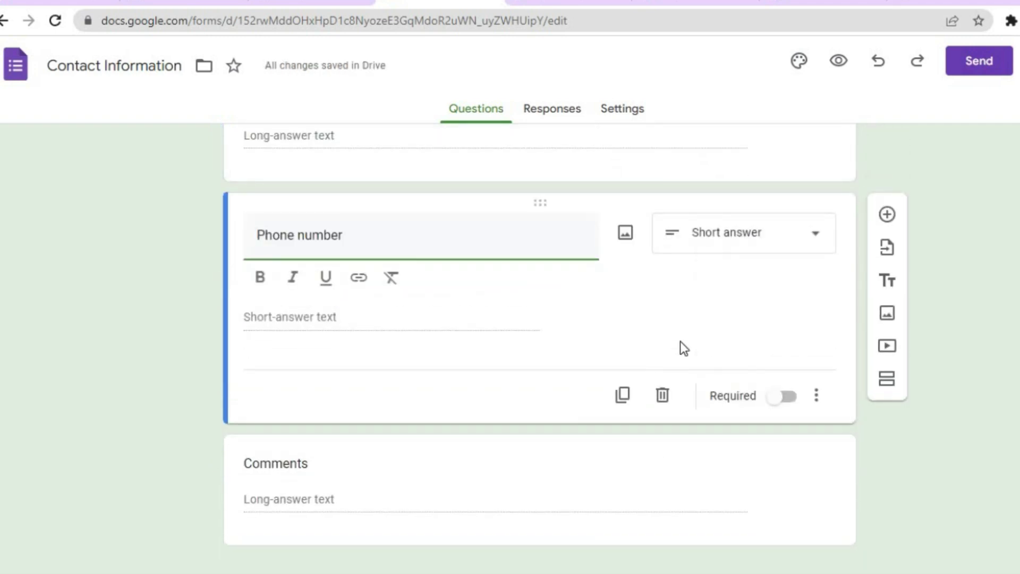
left_click(663, 394)
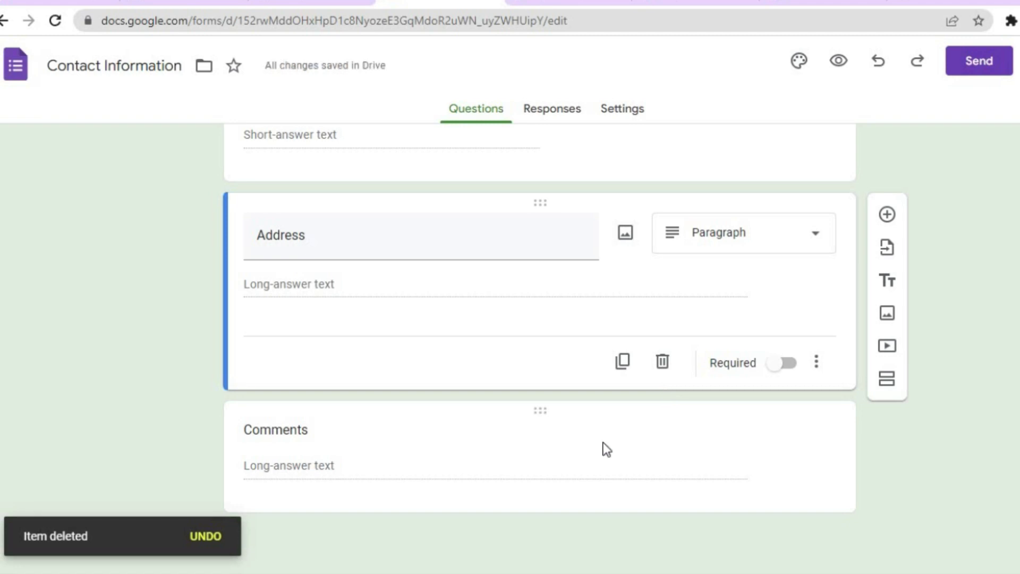
left_click(694, 435)
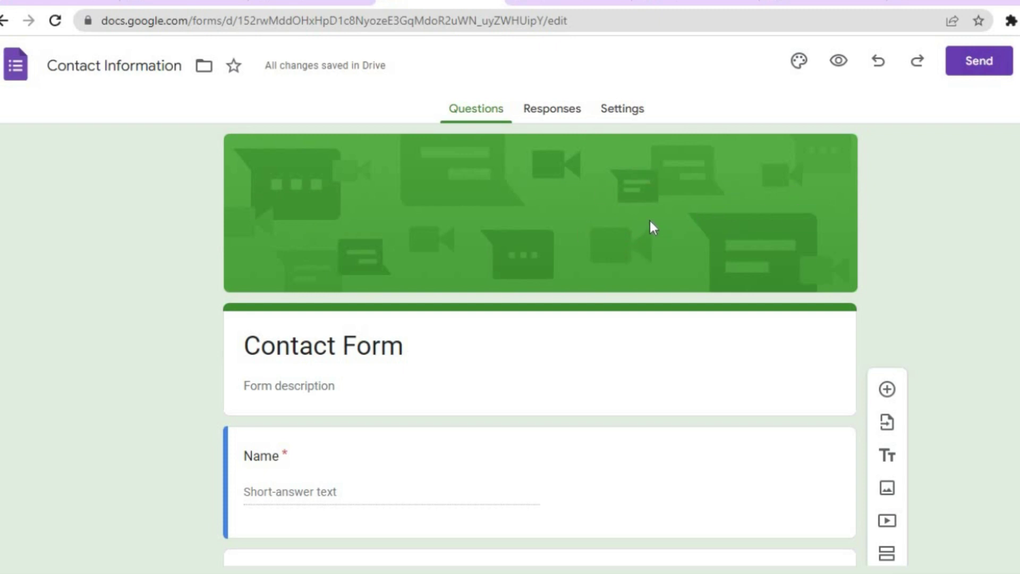
- Set the form's theme colour to purple, keeping the Roboto text style and the uploaded header image
left_click(801, 63)
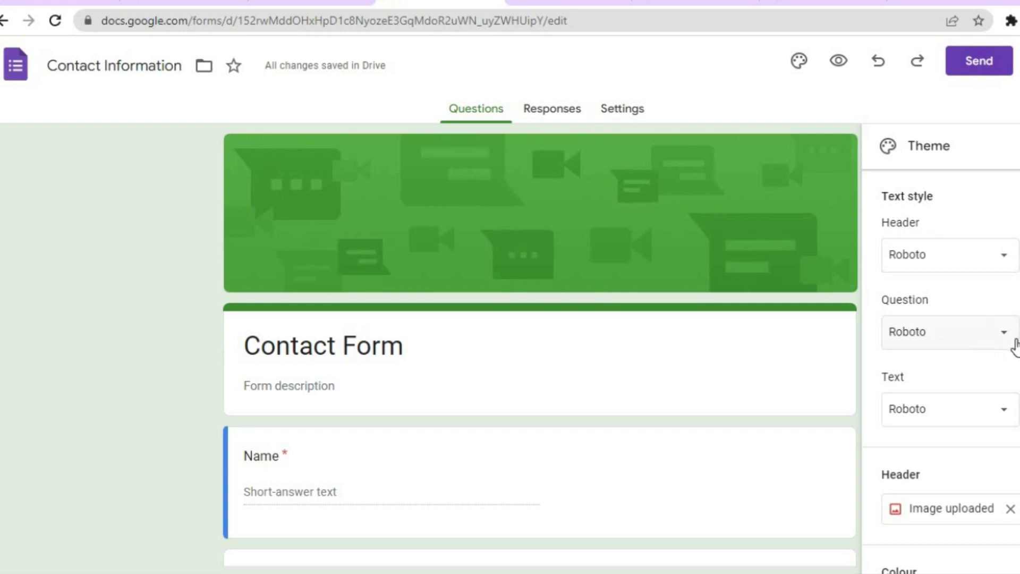
scroll(941, 372, "down", 3)
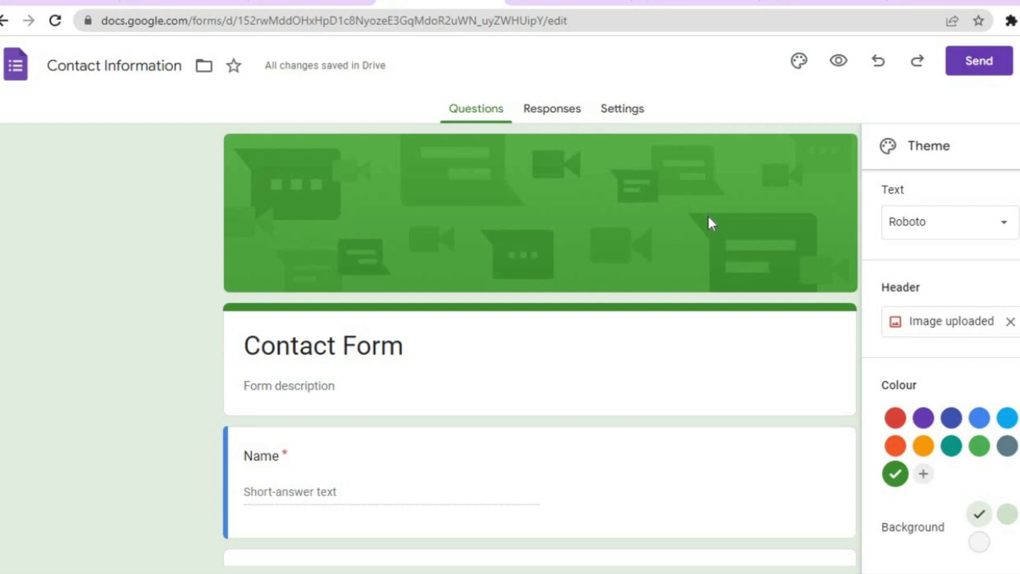
left_click(923, 419)
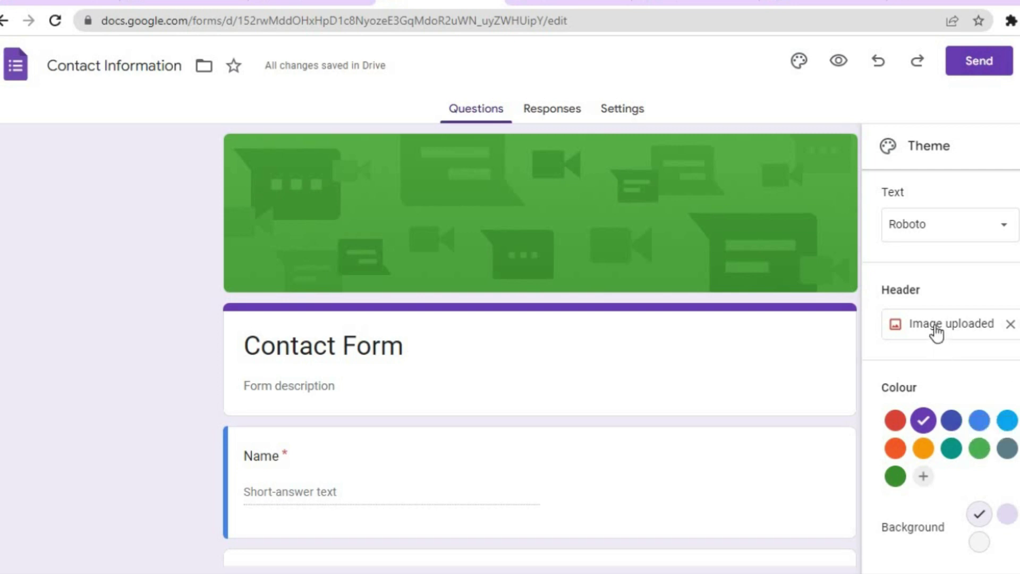
- Preview the contact form as respondents see it, look through all its questions and return to the form editor
left_click(844, 62)
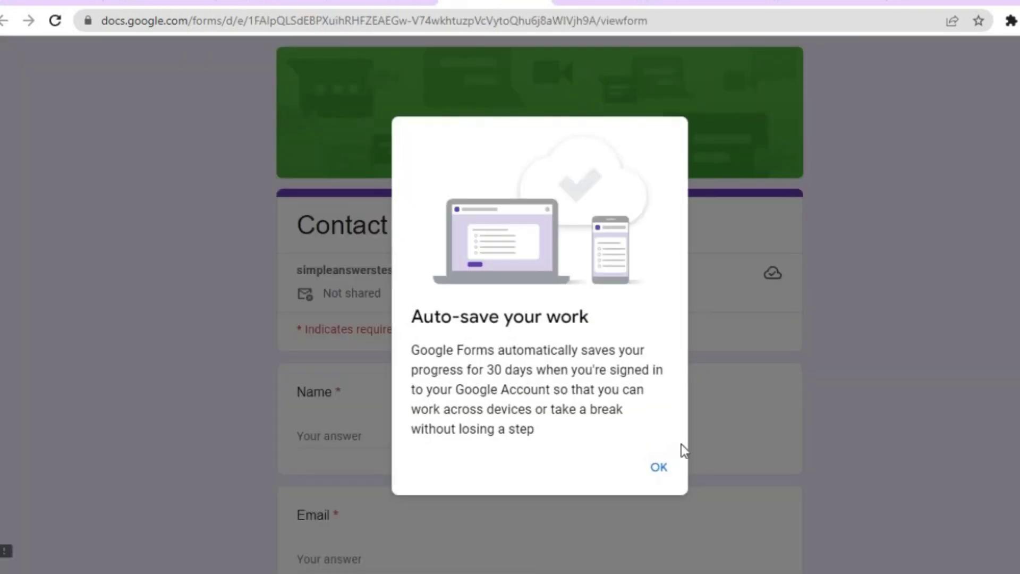
left_click(659, 468)
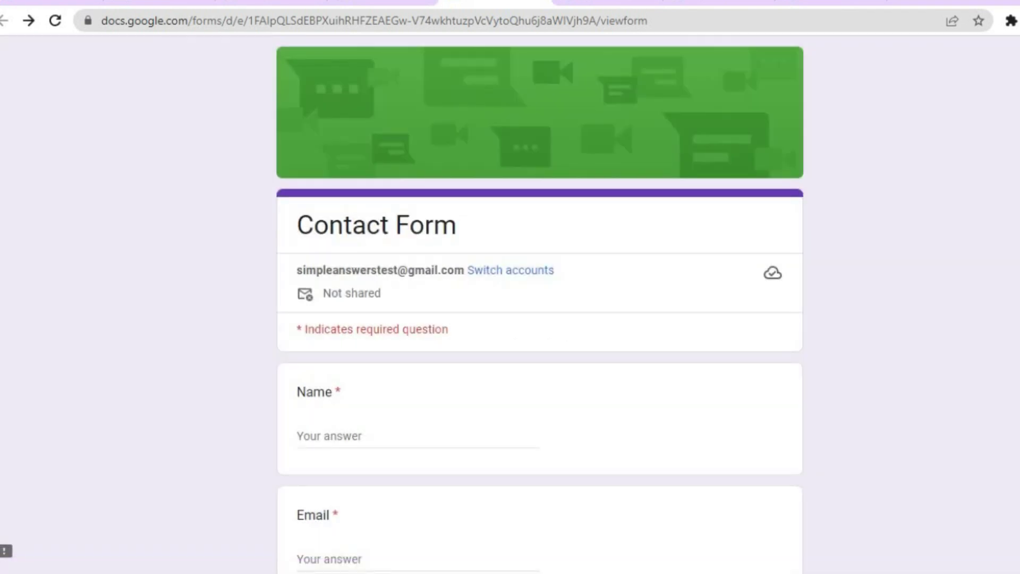
scroll(539, 308, "down", 8)
scroll(540, 303, "up", 8)
left_click(542, 2)
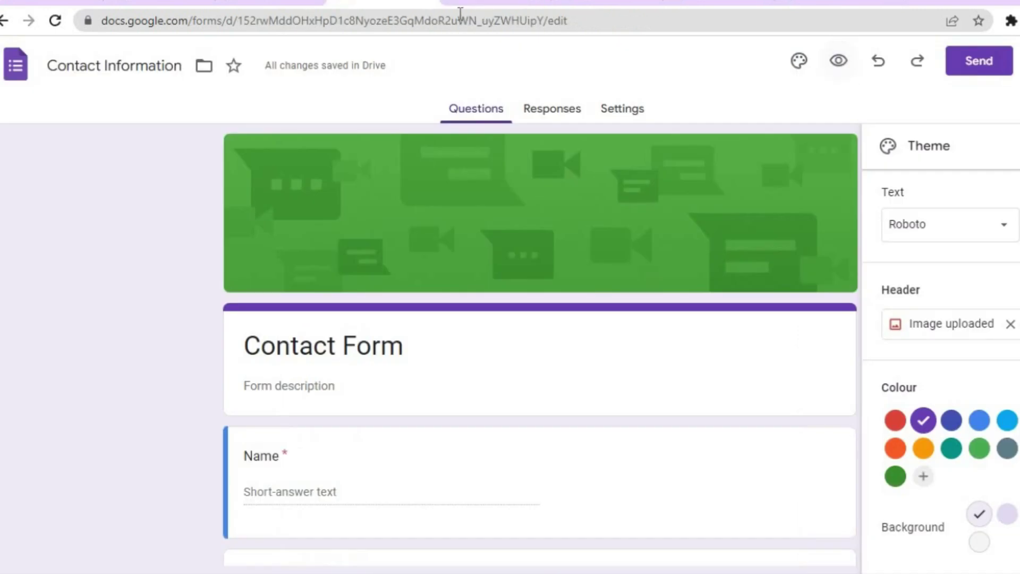
- Review the form's responses page, settings and sending options without sending the form
left_click(558, 111)
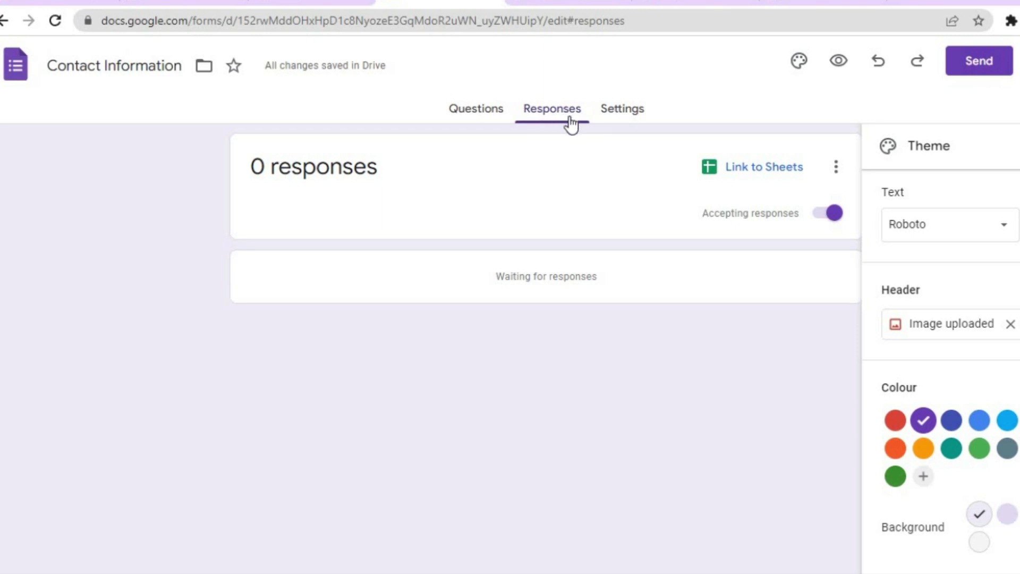
left_click(643, 116)
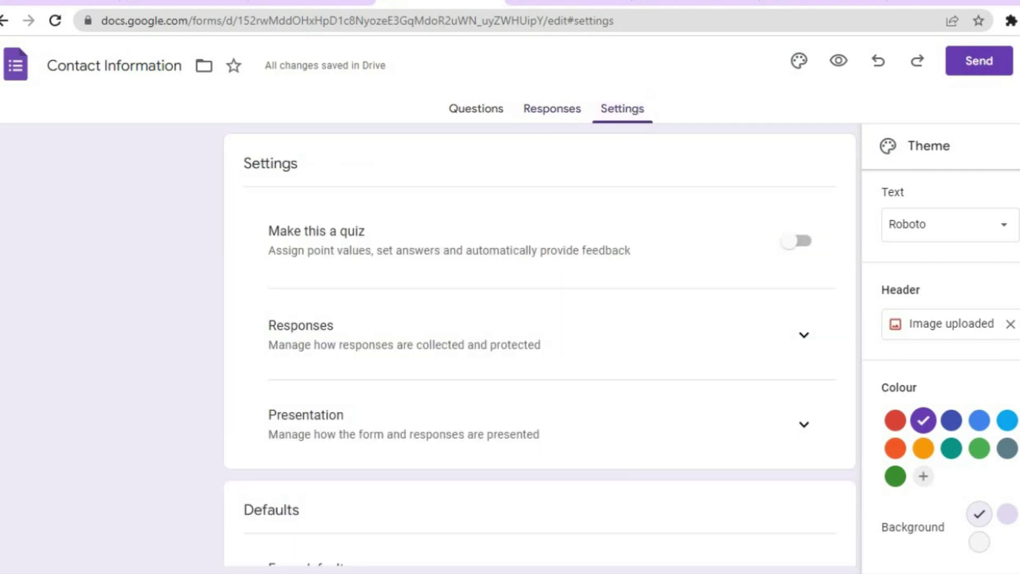
scroll(940, 372, "up", 3)
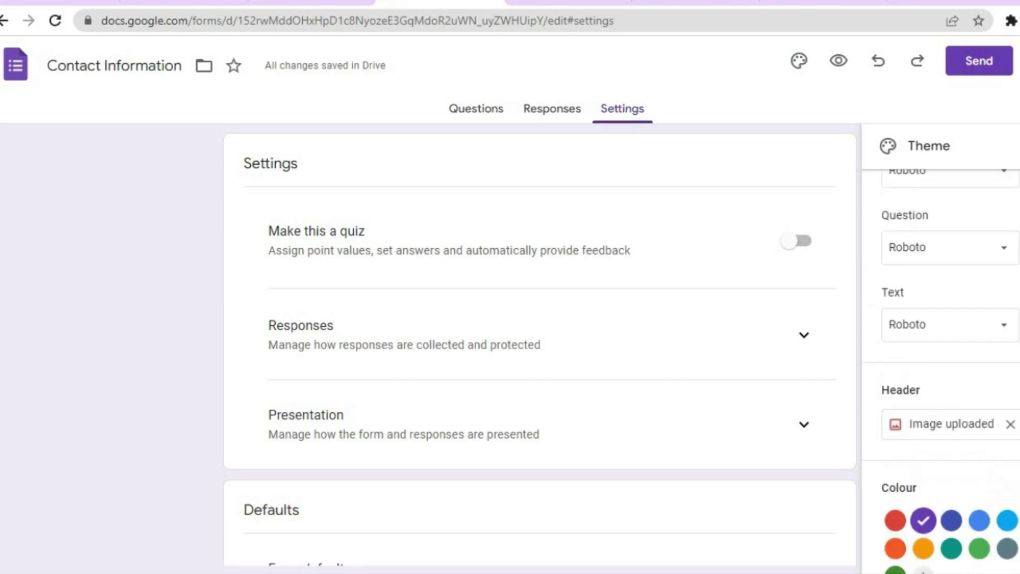
scroll(941, 372, "up", 1)
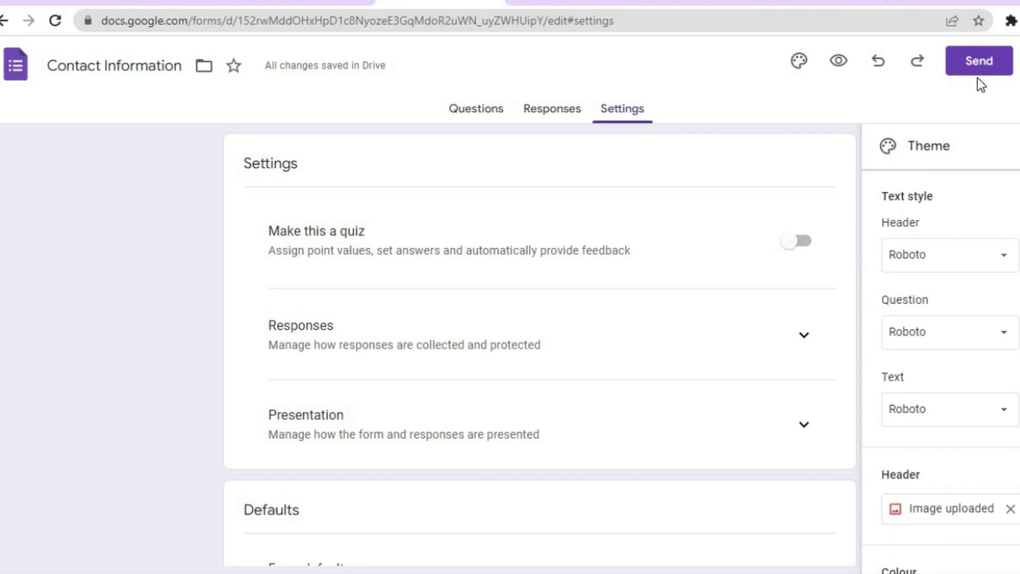
left_click(980, 62)
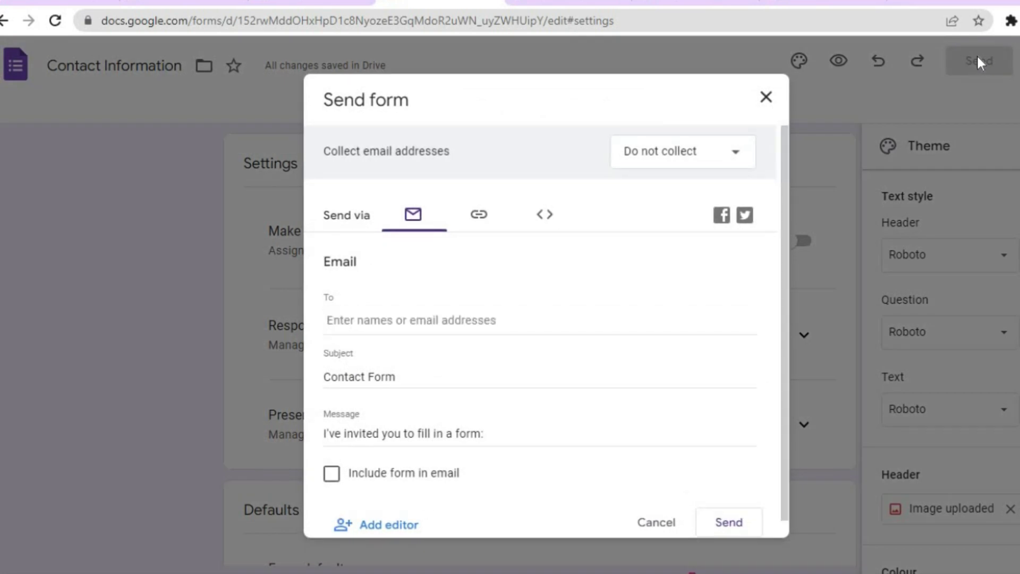
left_click(765, 97)
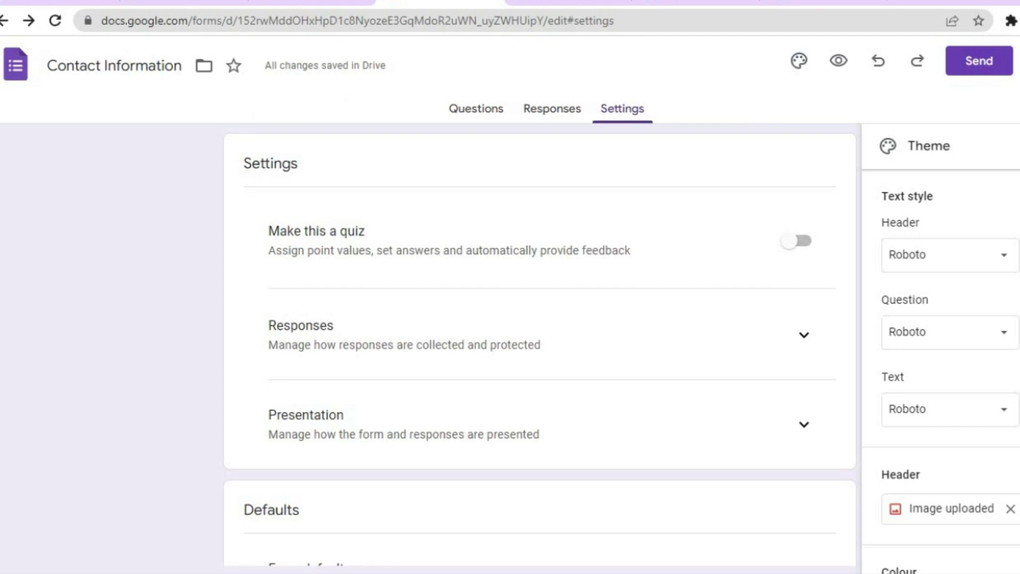
- Switch to the untitled site in Google Sites and add a new page named Contact Form
left_click(184, 1)
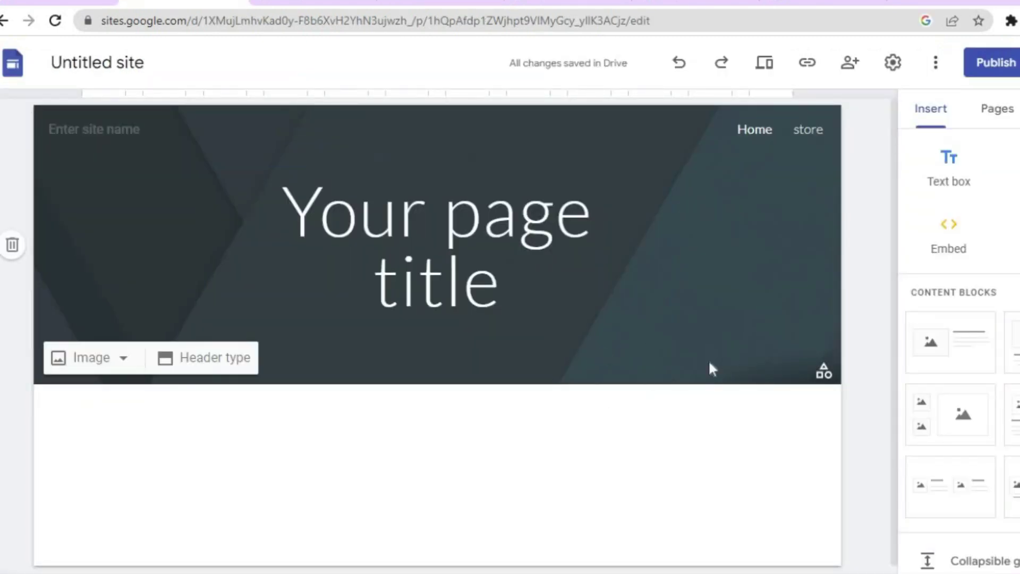
scroll(957, 372, "down", 5)
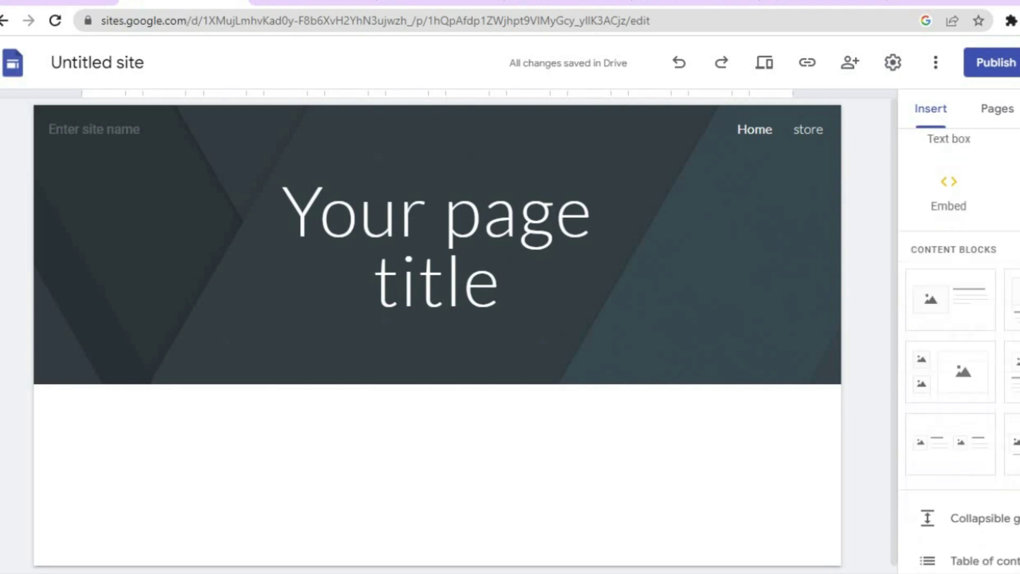
scroll(956, 372, "up", 5)
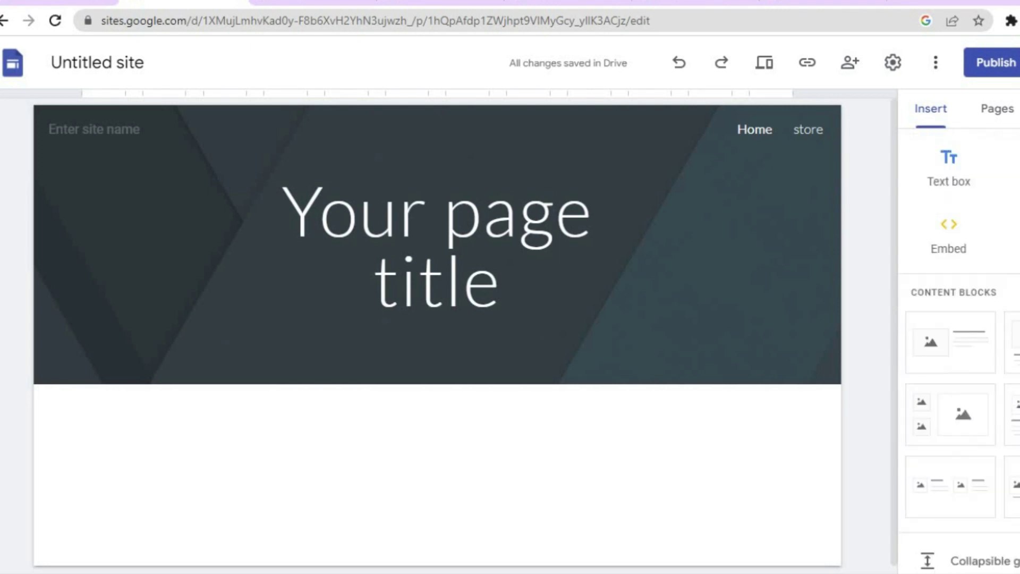
left_click(995, 111)
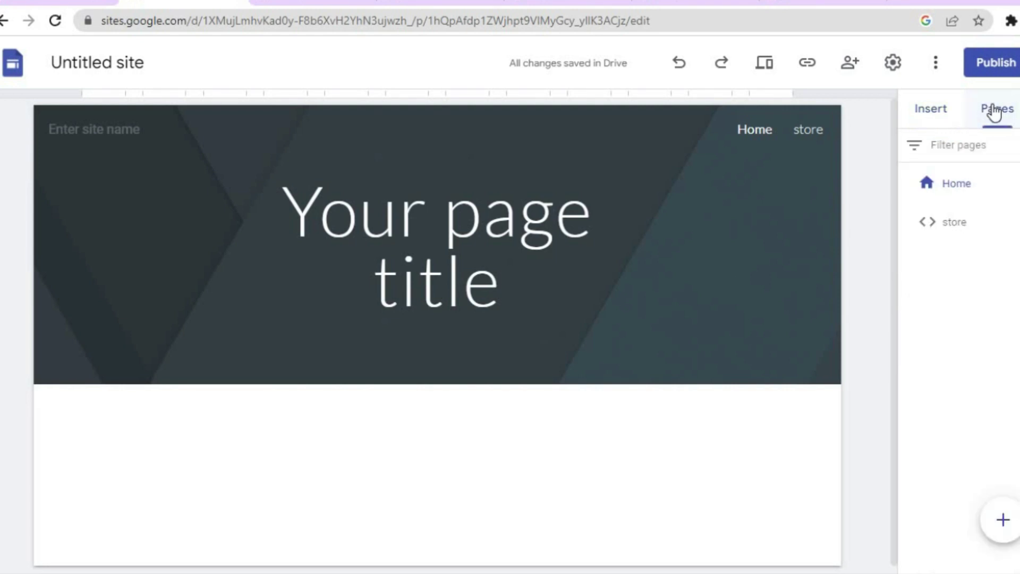
mouse_move(1004, 521)
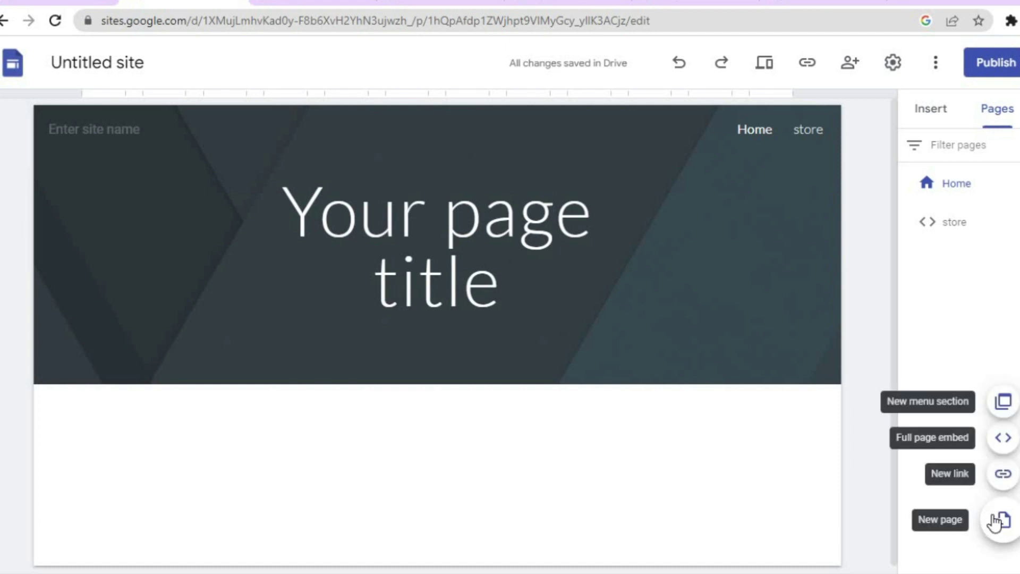
left_click(1002, 521)
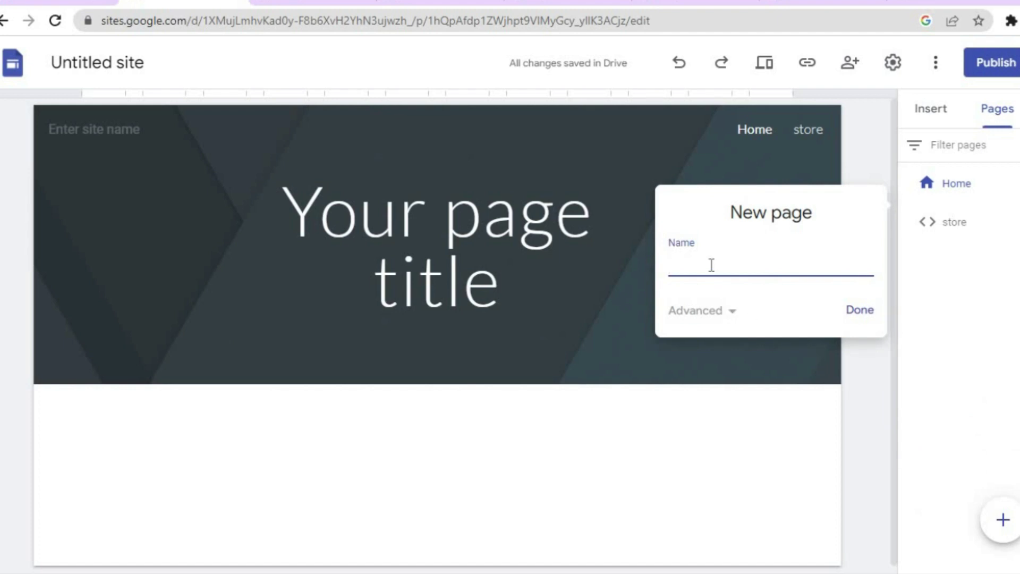
type("Contact Form")
left_click(862, 314)
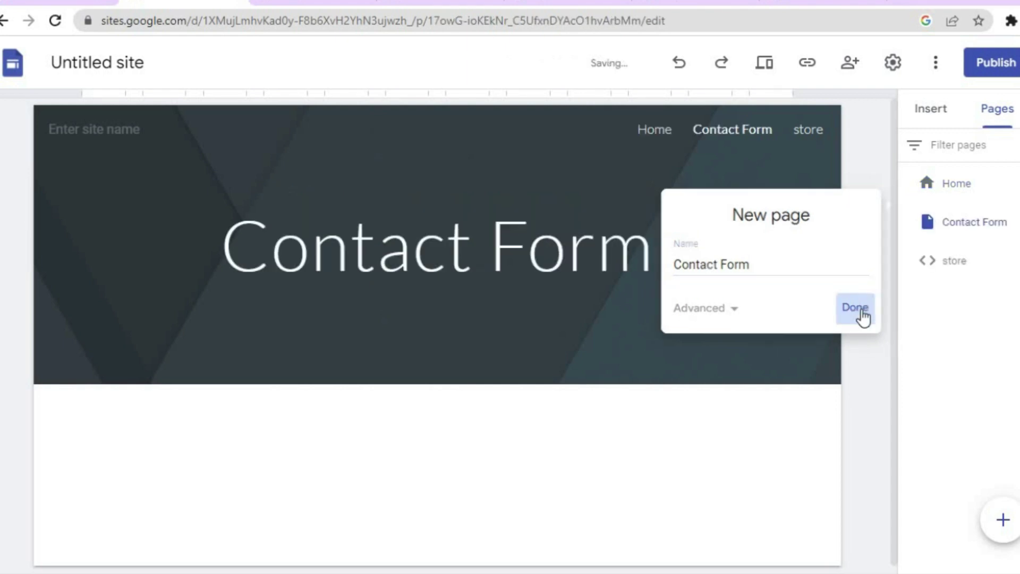
- Insert the existing Contact Information form from Google Forms into the Contact Form page and look over the embedded form
left_click(941, 120)
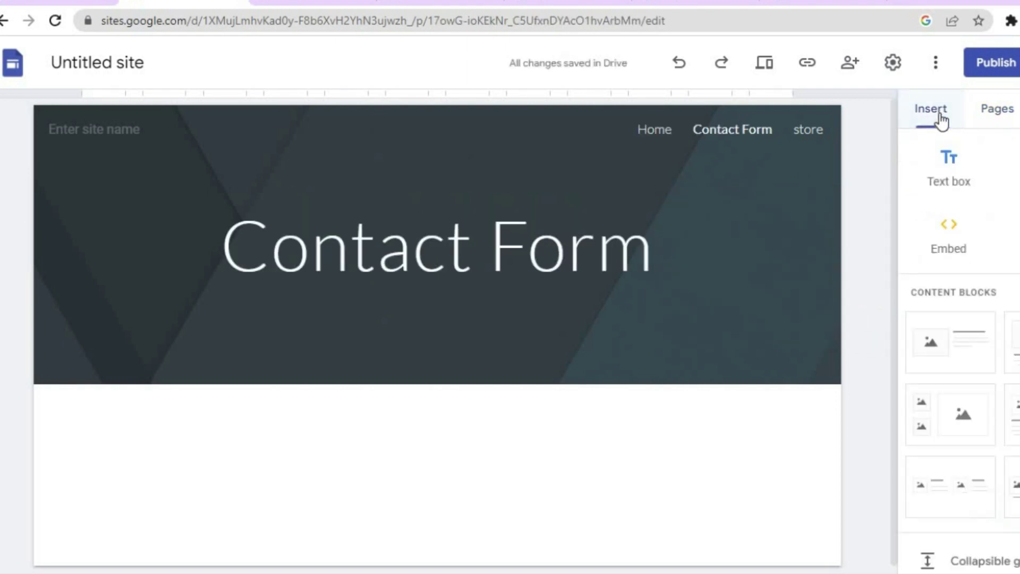
scroll(960, 351, "down", 12)
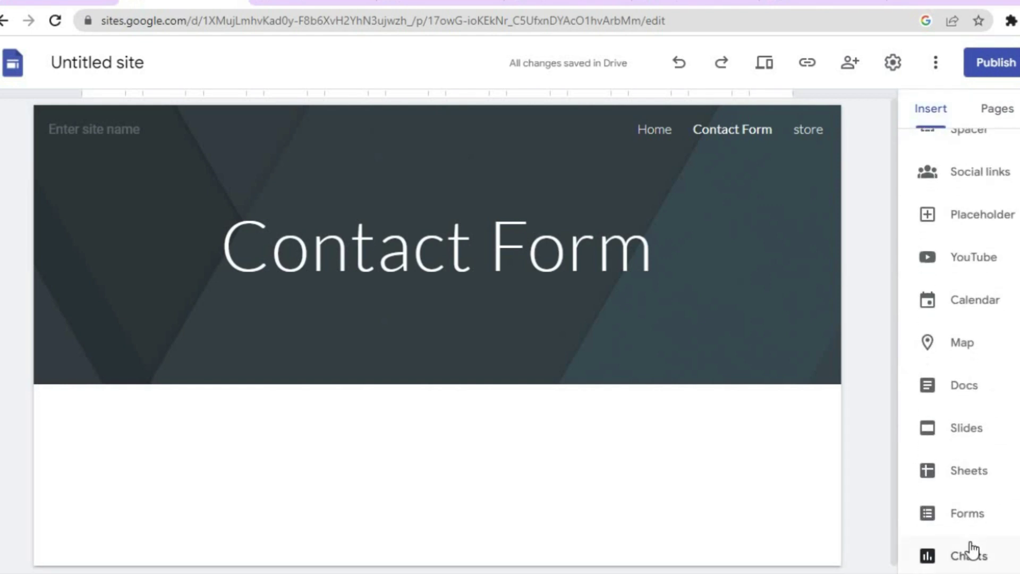
left_click(966, 516)
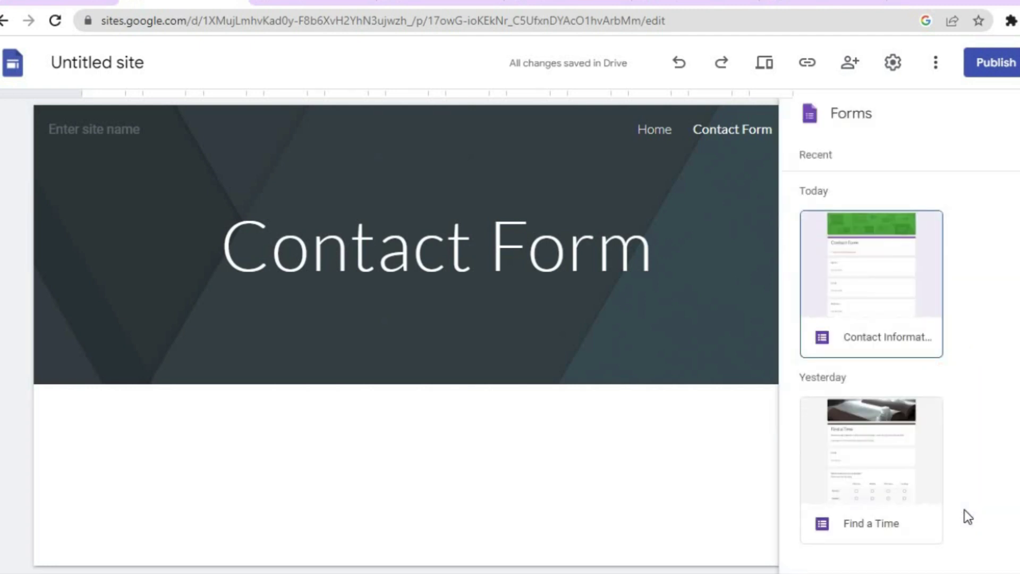
left_click(869, 285)
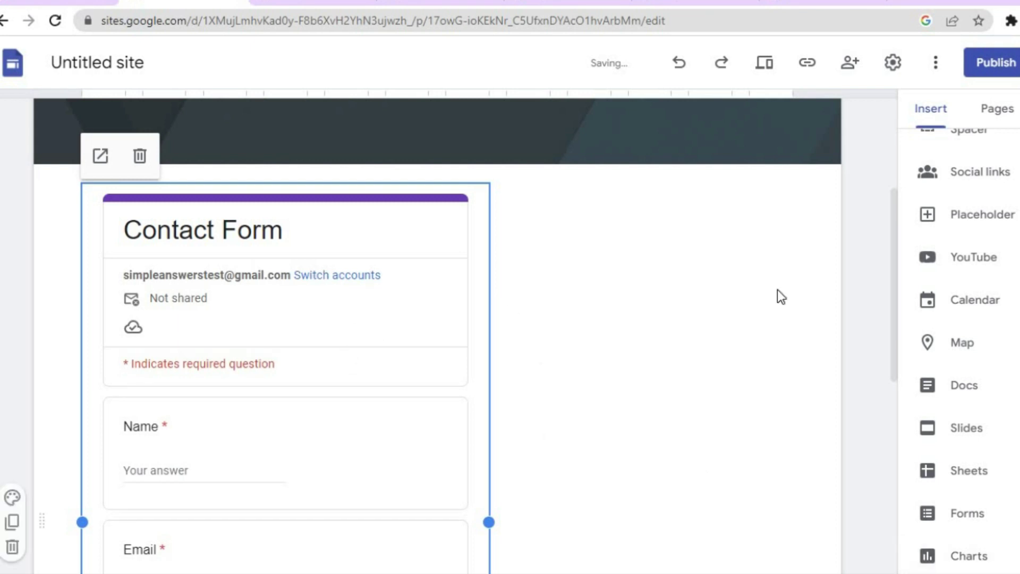
scroll(894, 280, "down", 4)
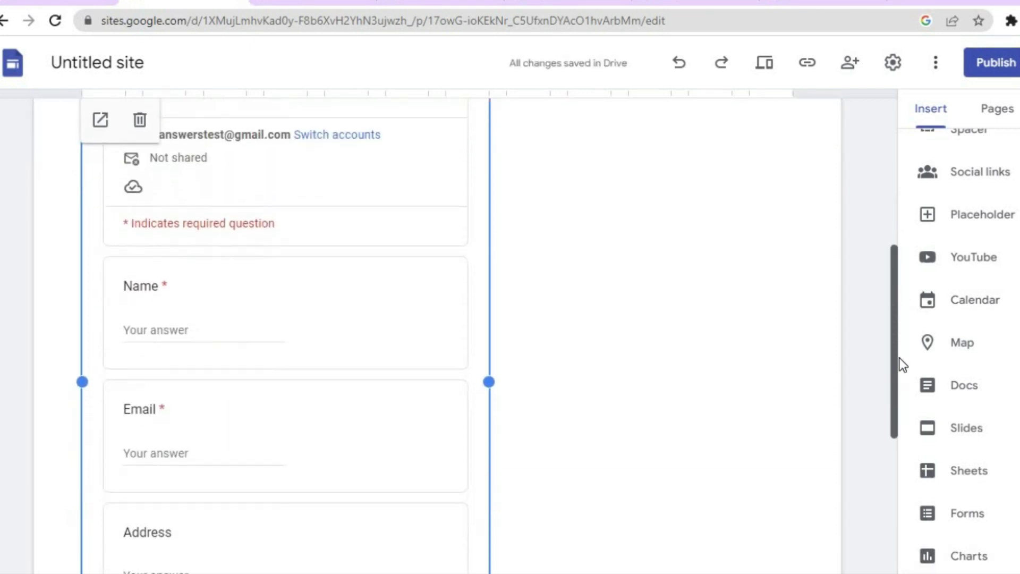
scroll(902, 365, "up", 3)
scroll(905, 270, "up", 2)
scroll(895, 371, "down", 5)
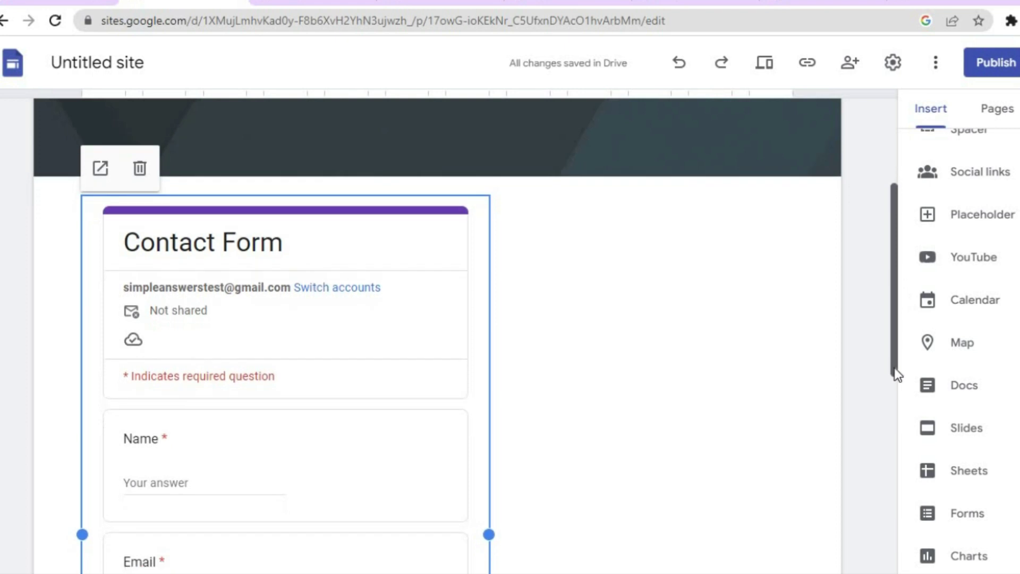
scroll(888, 308, "up", 4)
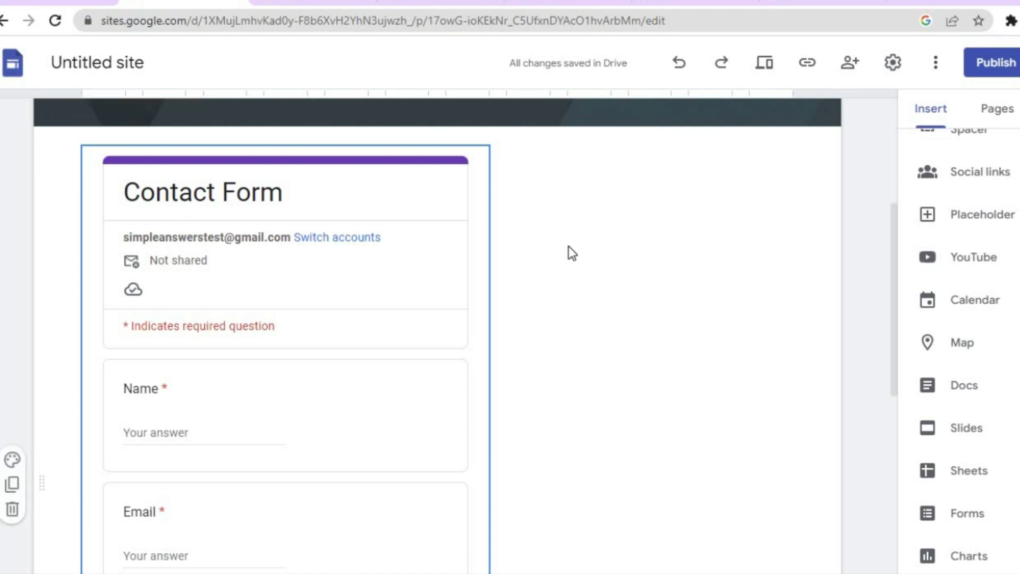
- Switch to Jotform, open its form templates and browse the Contact Forms category
left_click(566, 1)
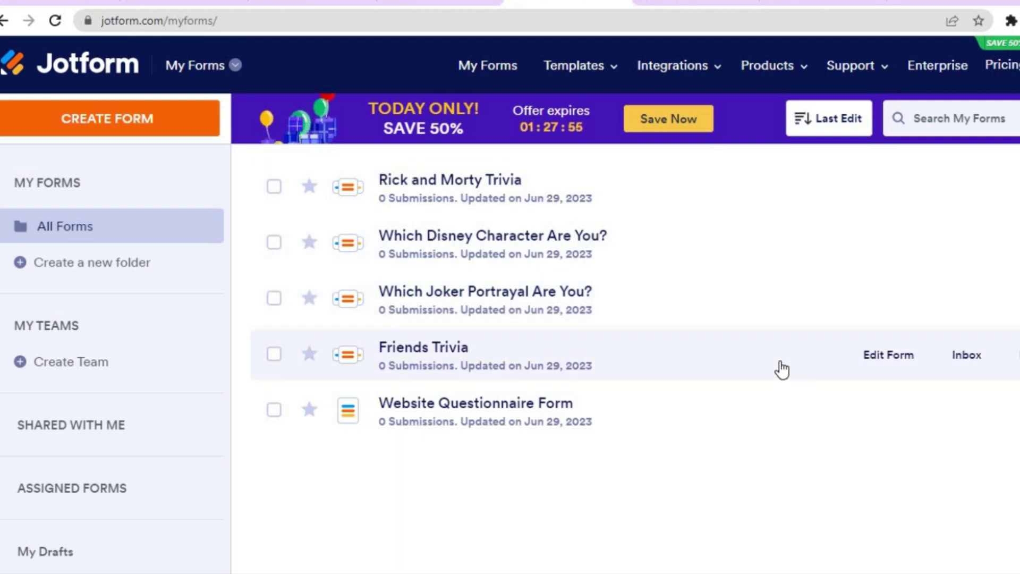
left_click(599, 72)
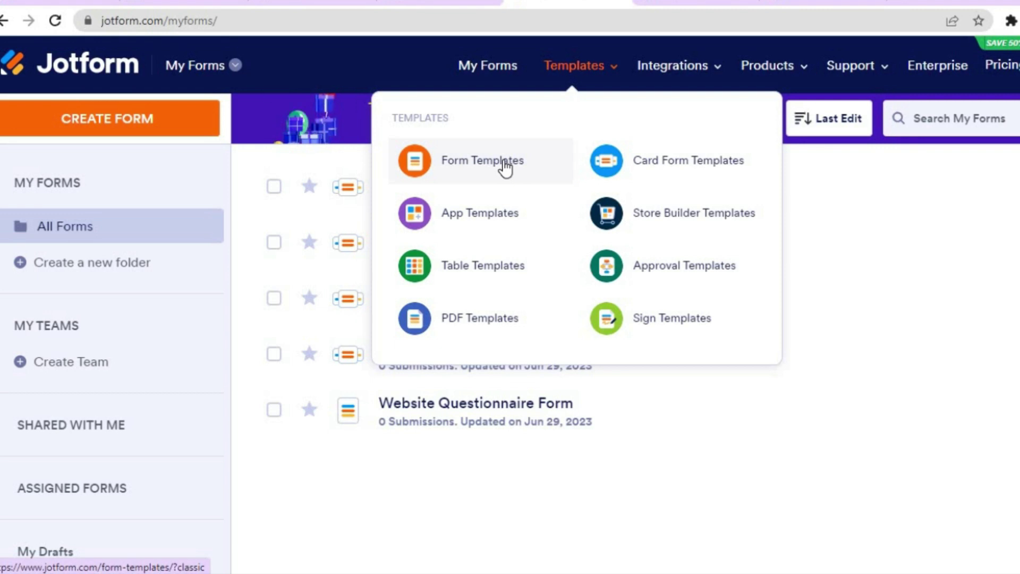
left_click(669, 3)
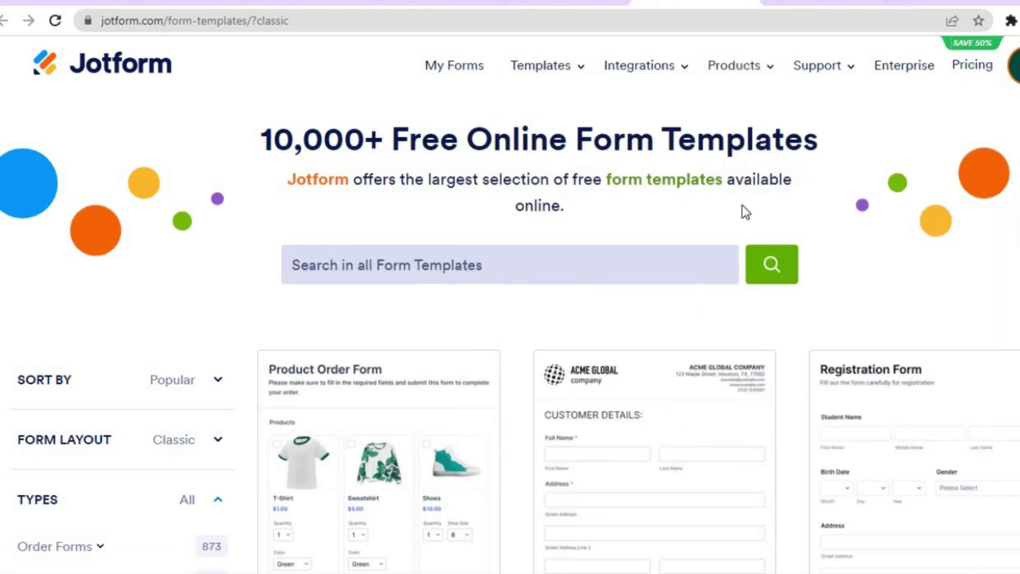
scroll(510, 304, "down", 5)
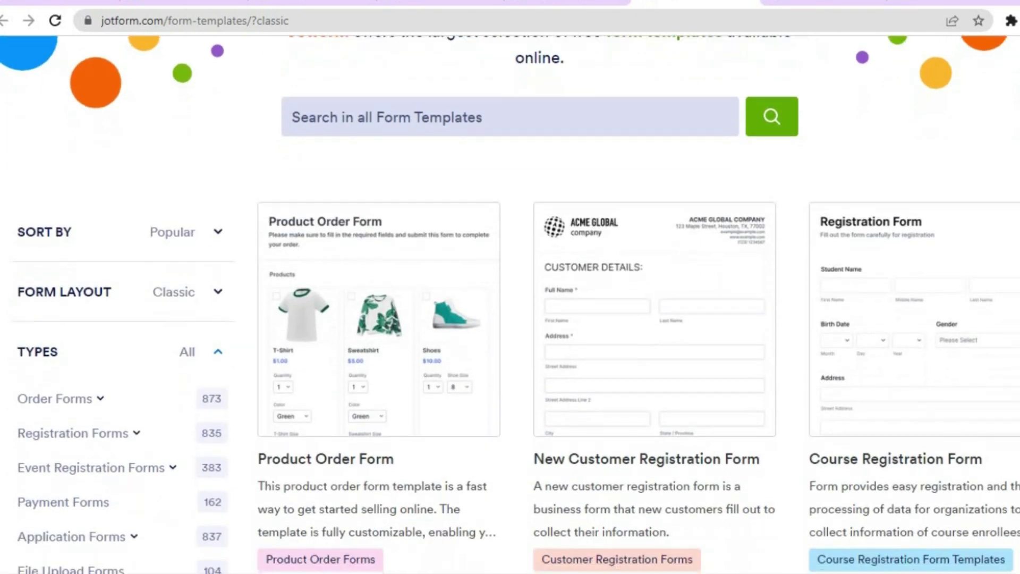
scroll(510, 338, "down", 5)
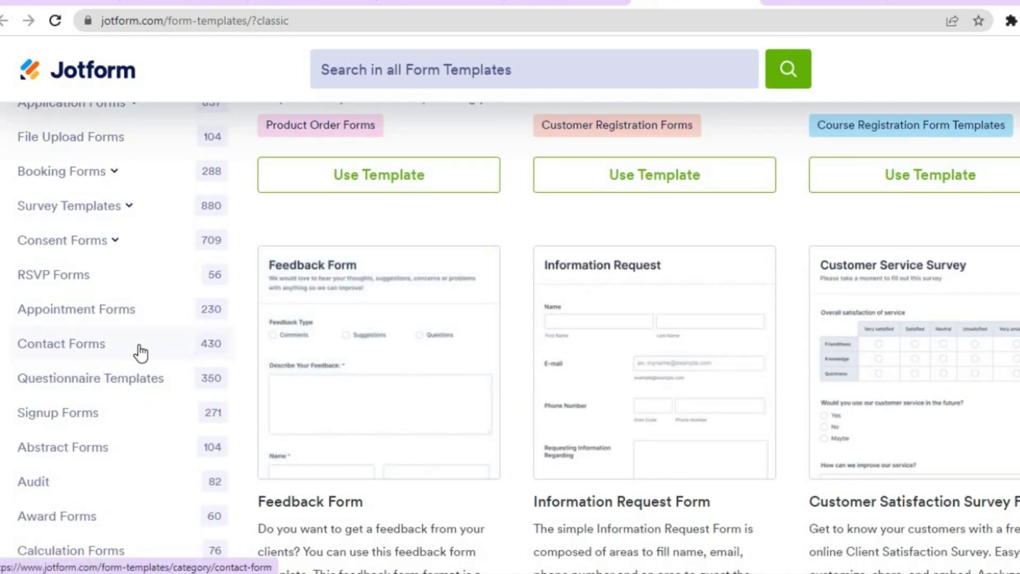
left_click(141, 352)
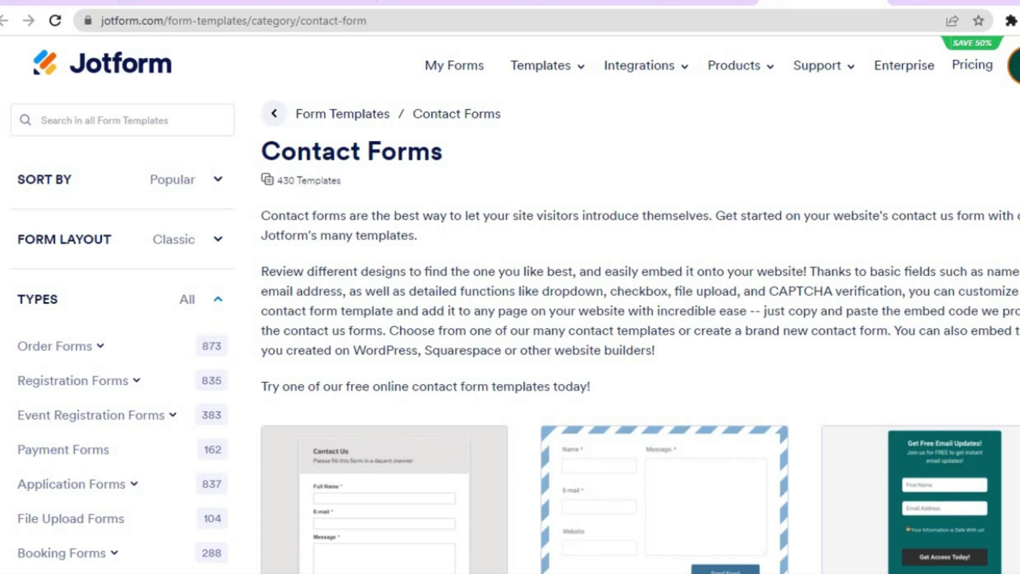
scroll(510, 319, "down", 3)
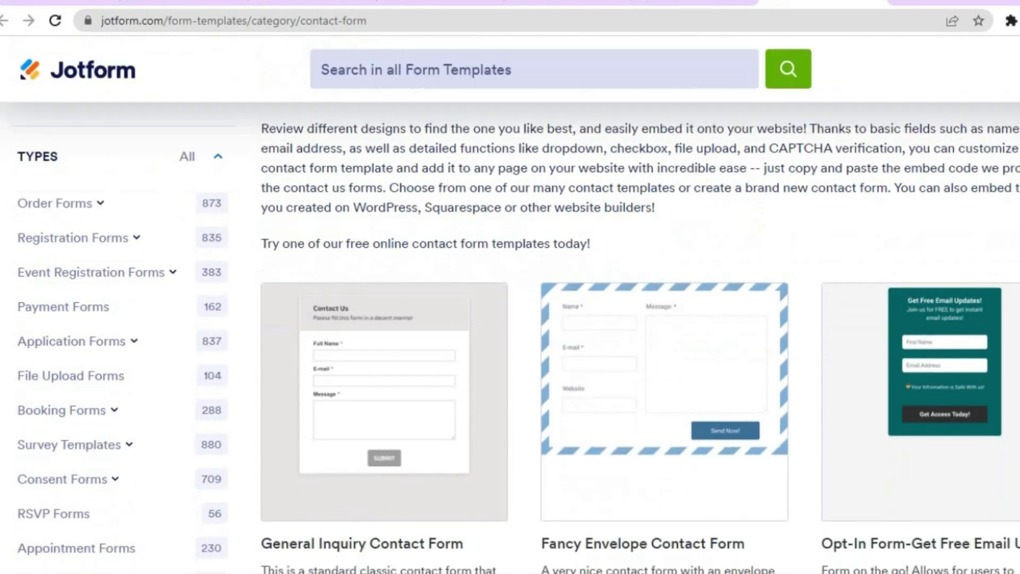
scroll(511, 319, "down", 3)
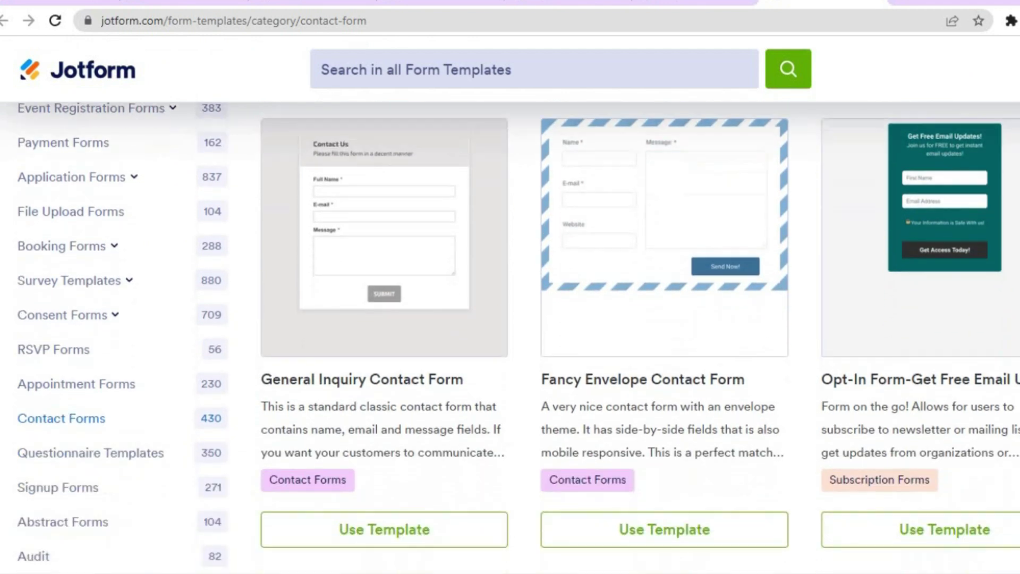
scroll(510, 318, "down", 10)
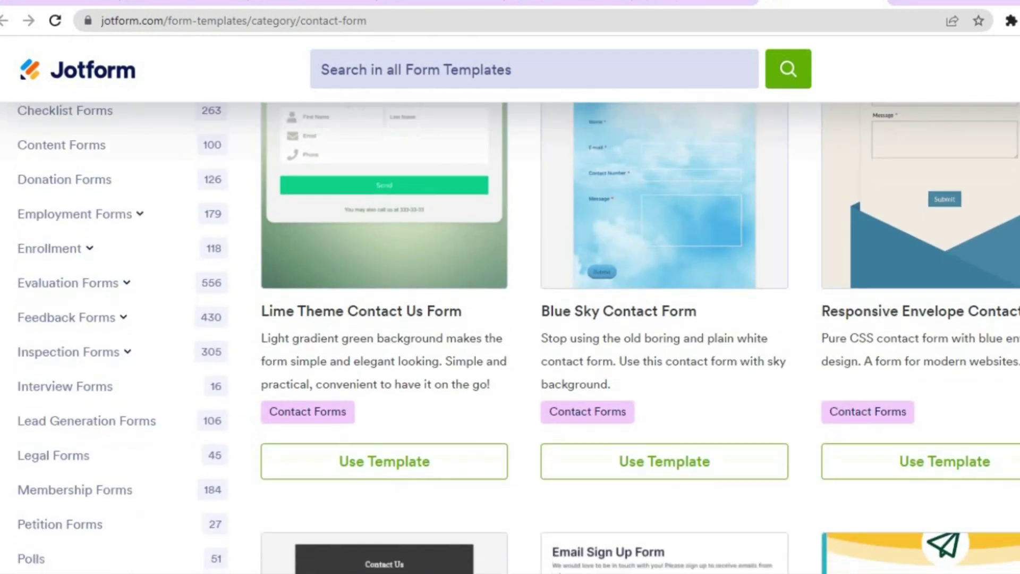
scroll(511, 319, "up", 3)
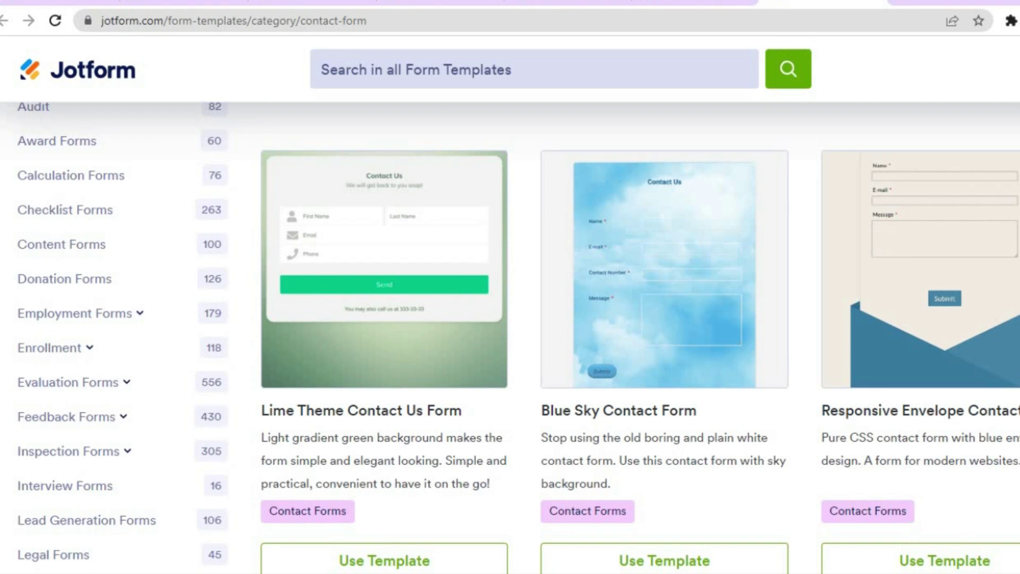
mouse_move(626, 256)
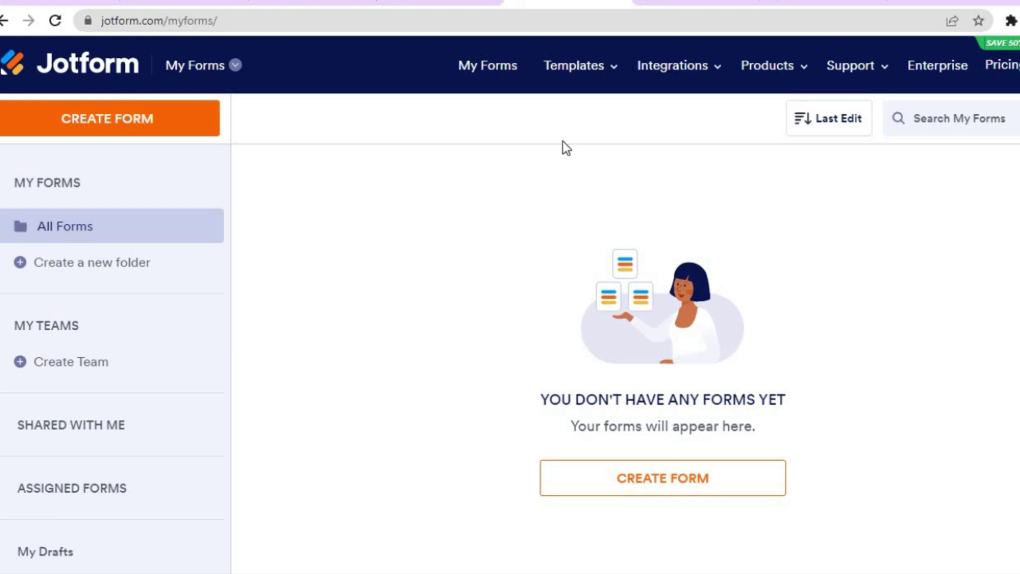
- Examine Jotform's general form template gallery and its list of template types
left_click(569, 69)
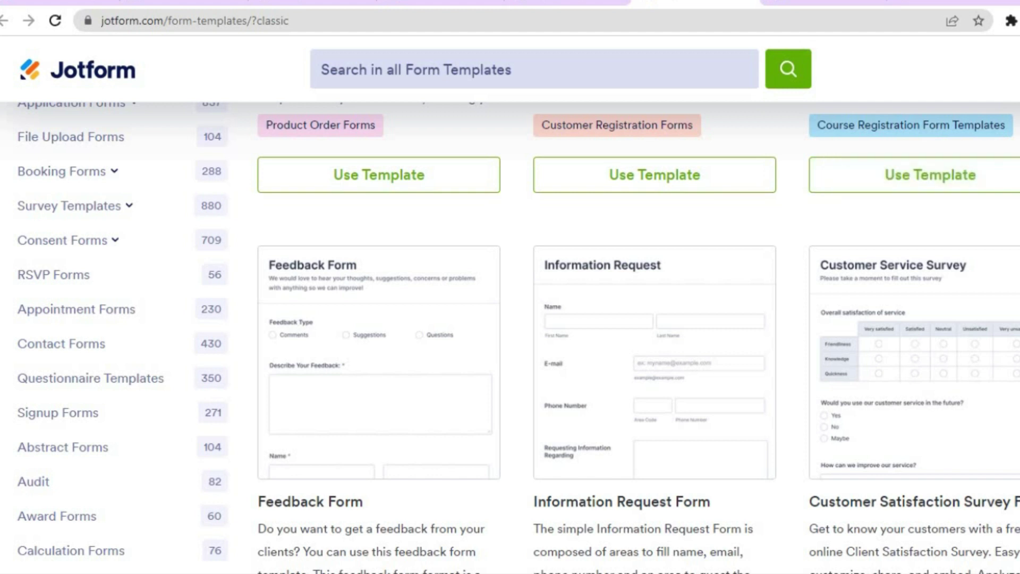
scroll(518, 338, "up", 2)
scroll(518, 338, "up", 7)
scroll(518, 338, "down", 3)
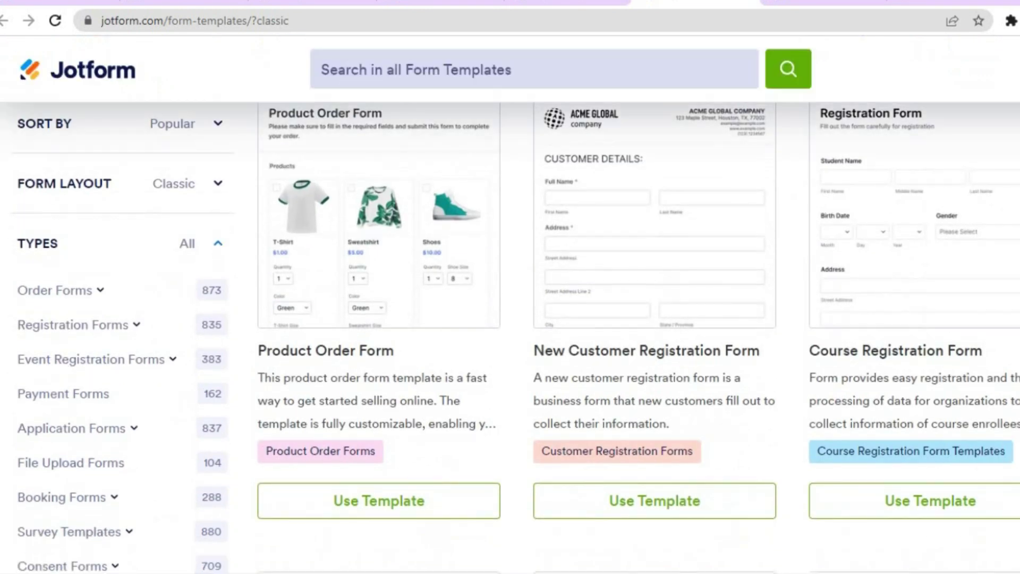
scroll(519, 338, "down", 1)
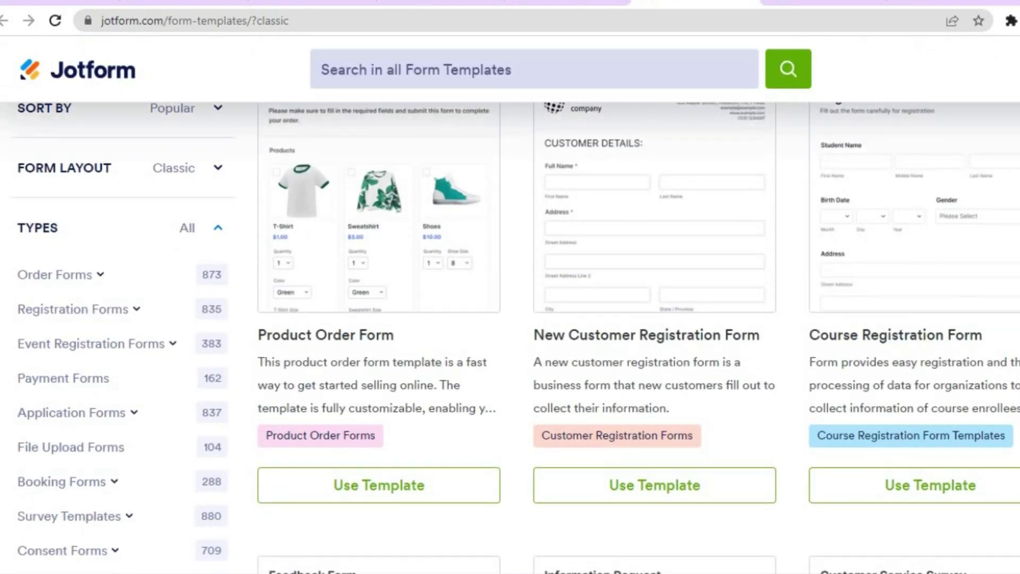
scroll(518, 338, "down", 2)
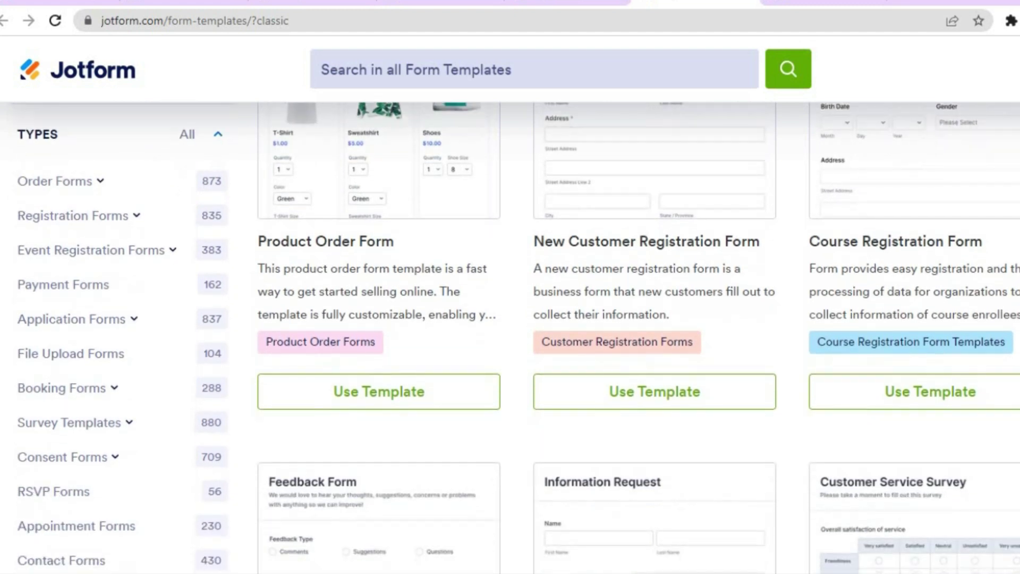
scroll(518, 338, "down", 1)
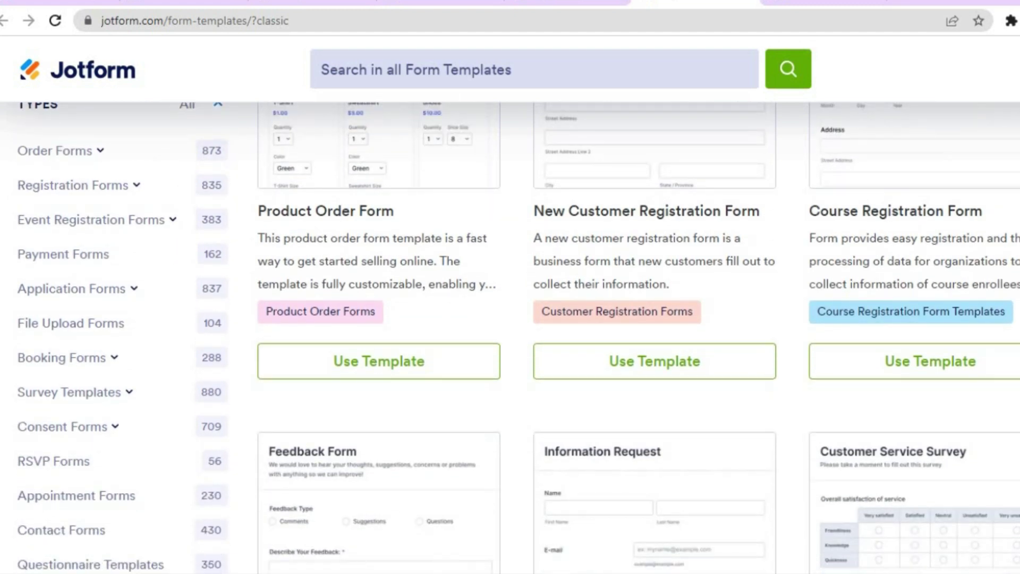
scroll(518, 338, "down", 5)
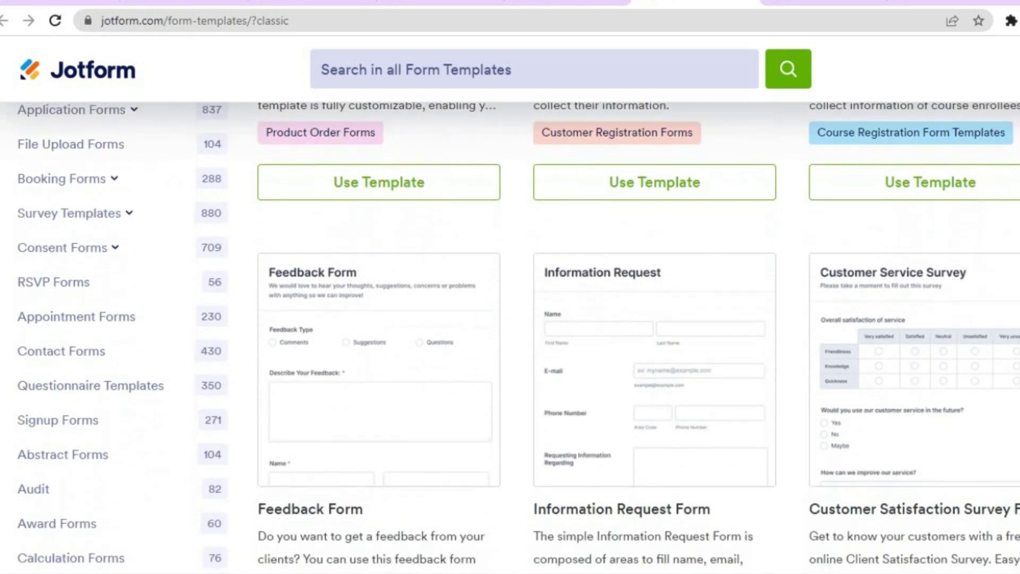
scroll(518, 338, "down", 1)
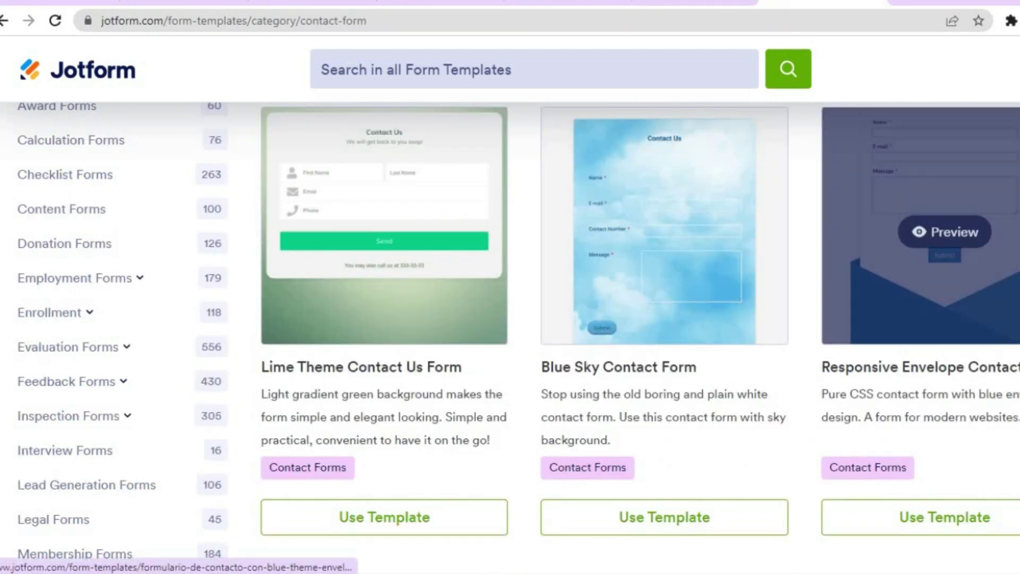
- Start a new form from the Lime Theme Contact Us Form template in the Contact Forms category
scroll(510, 319, "up", 10)
scroll(510, 319, "down", 5)
scroll(510, 319, "down", 10)
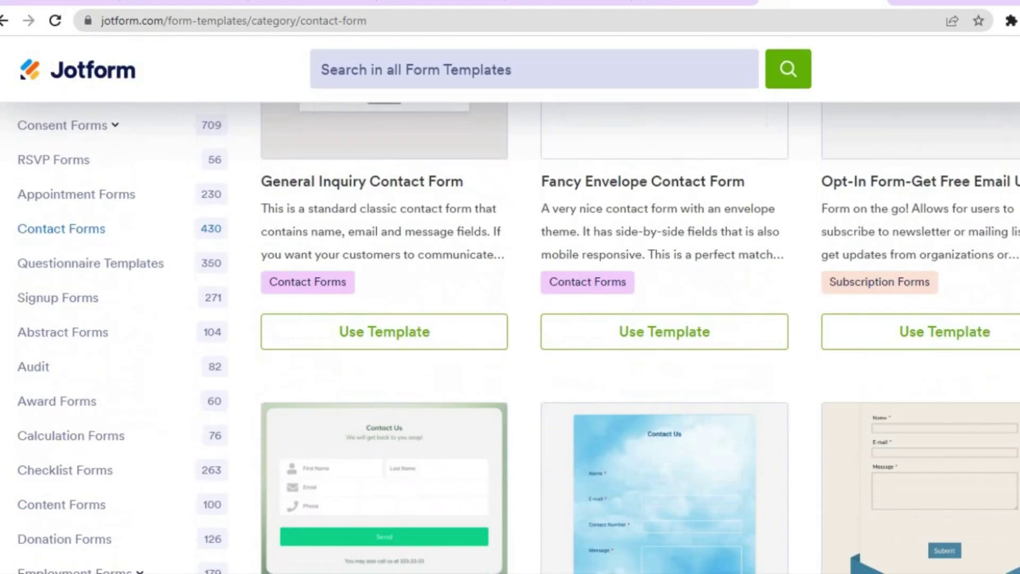
scroll(510, 319, "up", 2)
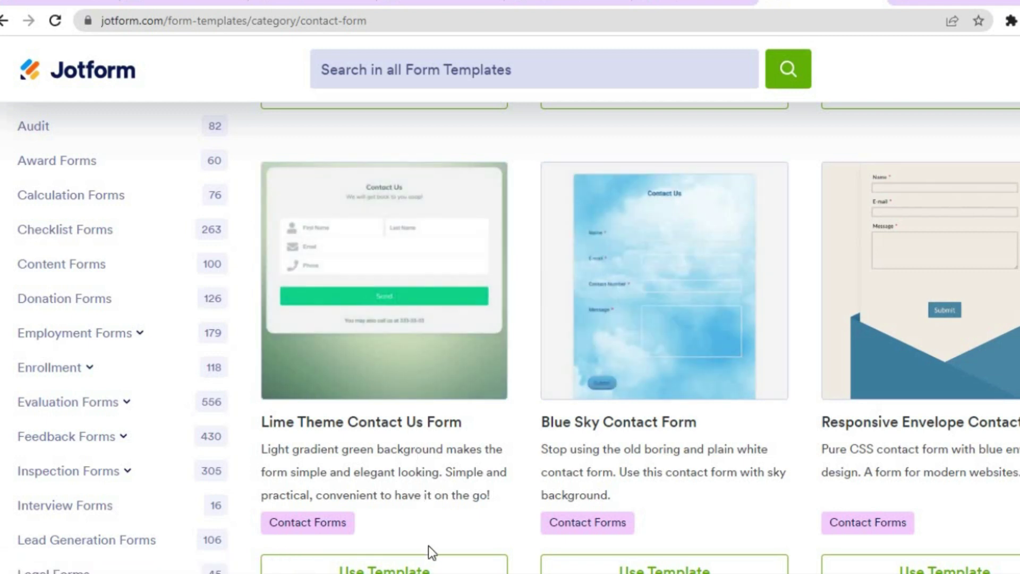
left_click(427, 567)
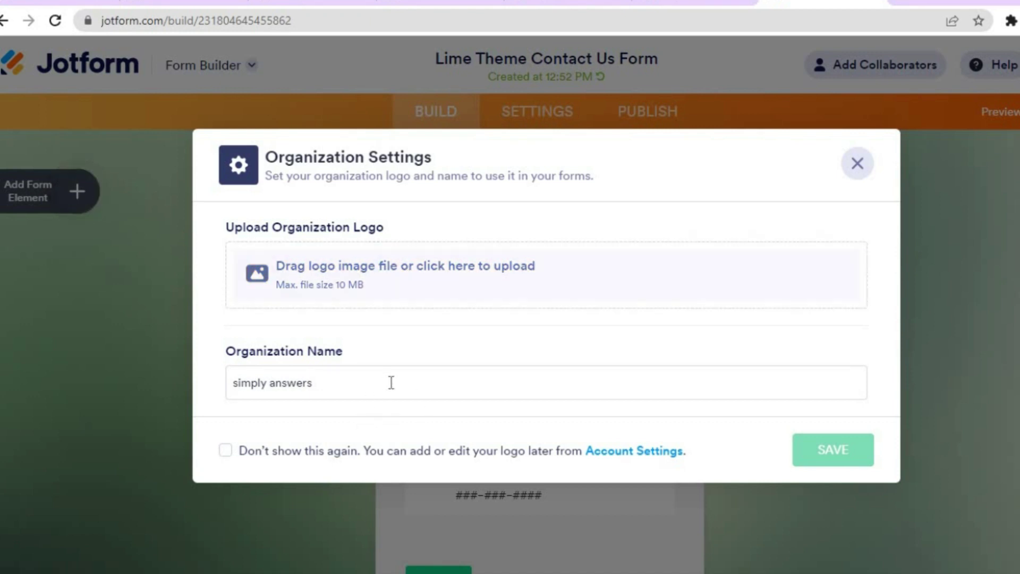
- Dismiss the organization settings, look over the Lime Theme Contact Us Form, and examine the Form Designer's color and style options
left_click(857, 165)
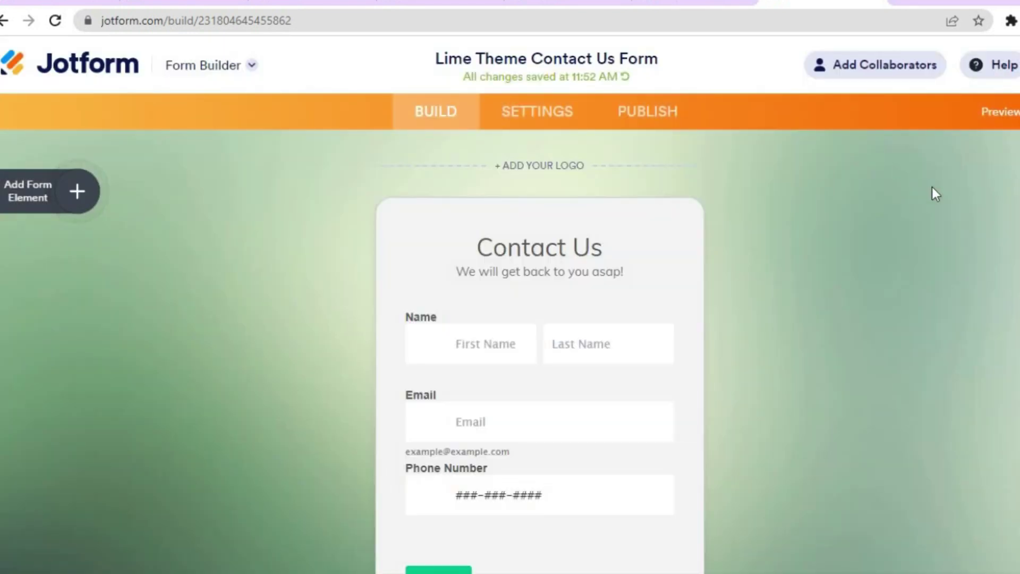
scroll(540, 350, "down", 5)
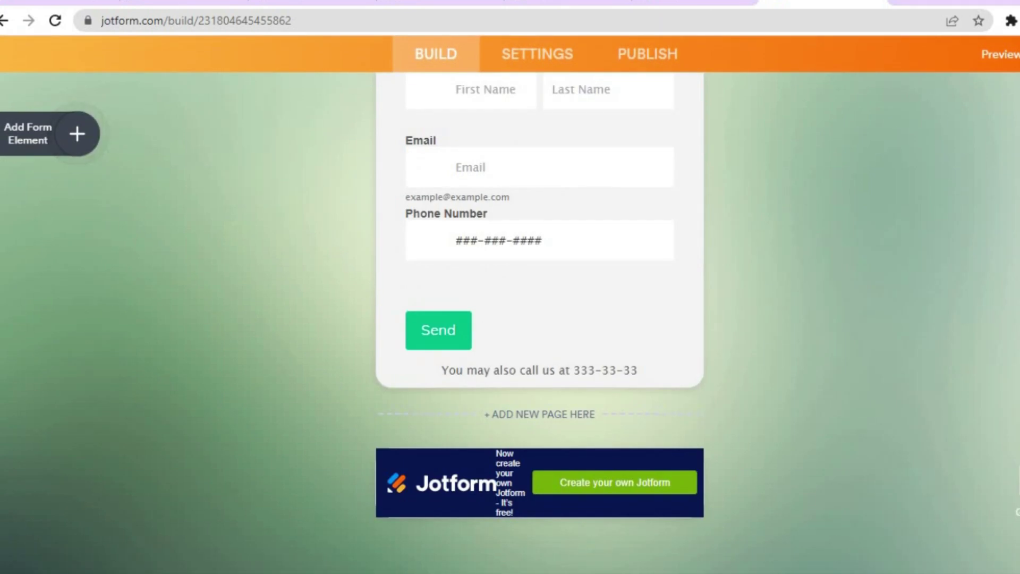
scroll(540, 319, "up", 5)
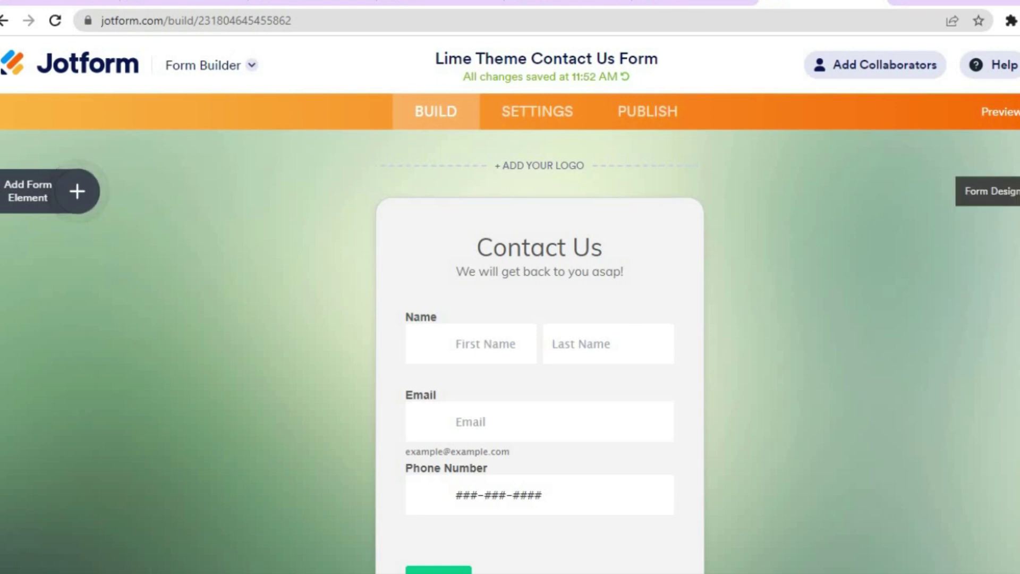
left_click(989, 191)
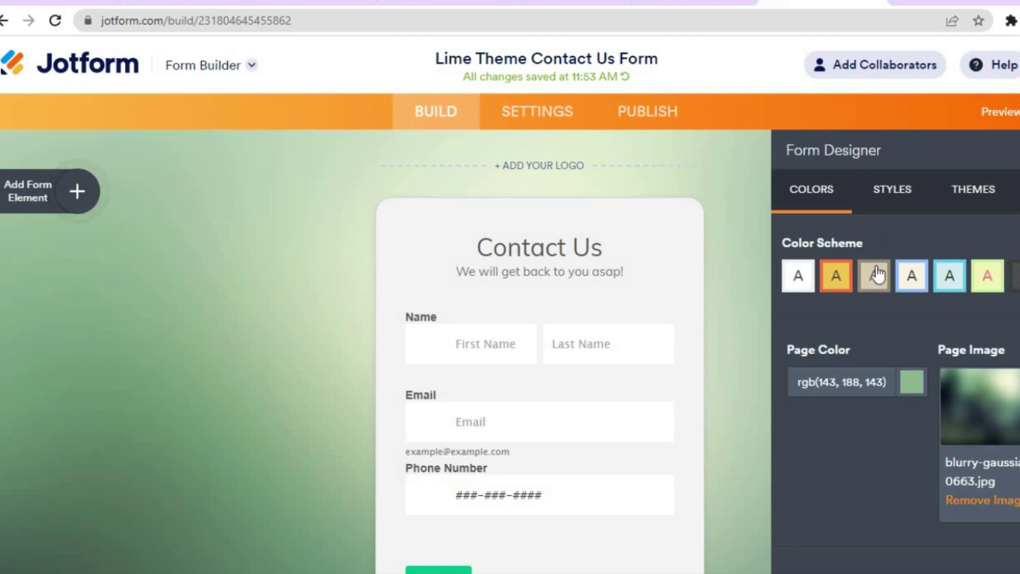
left_click(898, 198)
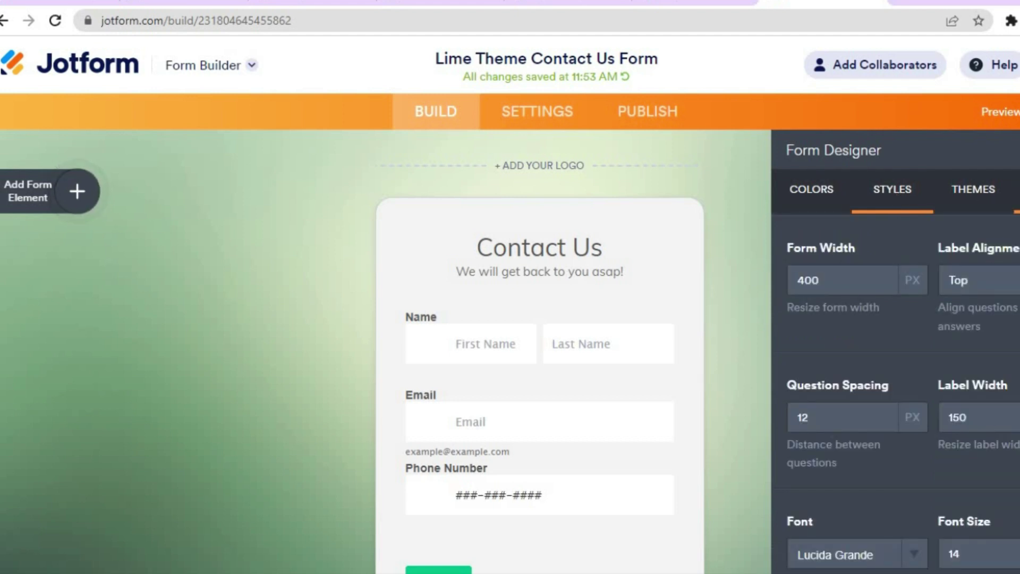
left_click(833, 201)
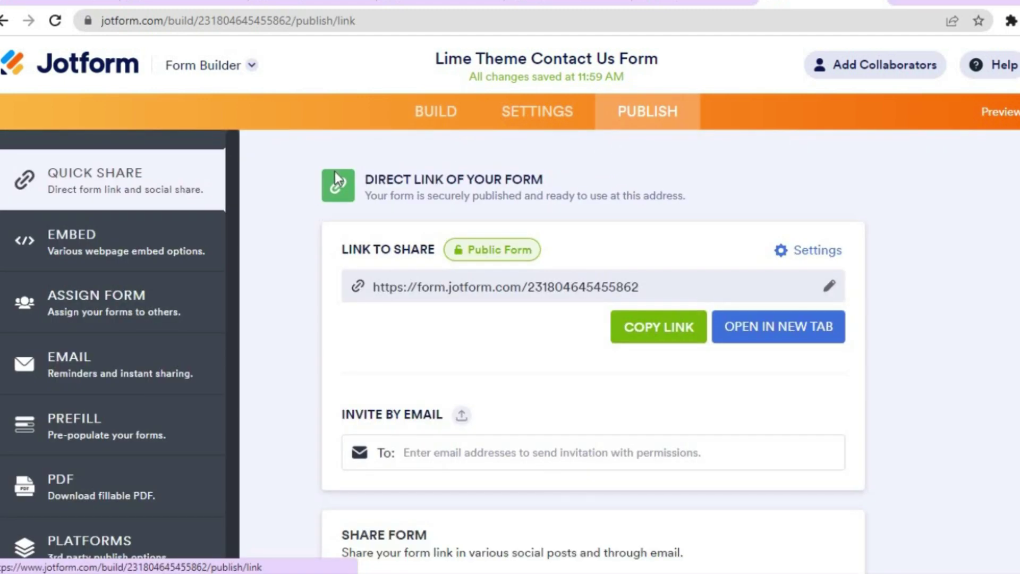
- Copy the Lime Theme Contact Us Form's embed code from Jotform and insert it as an embed in the Google Sites page
left_click(121, 246)
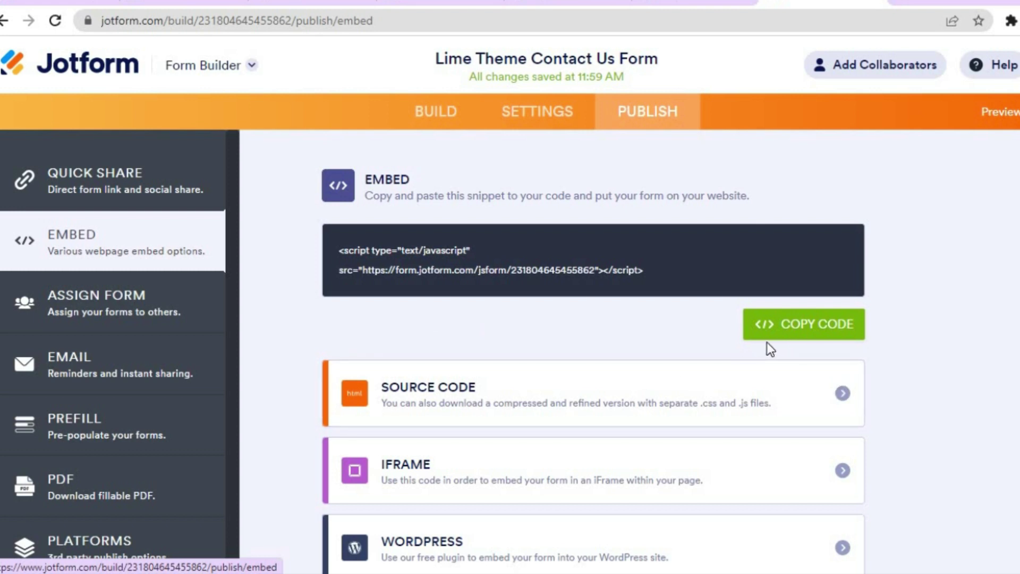
left_click(789, 325)
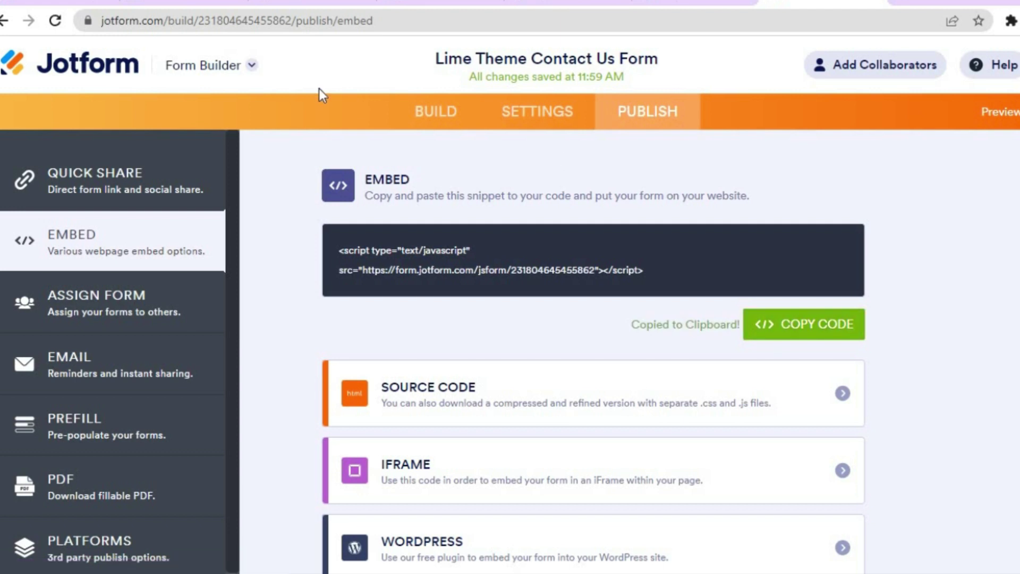
left_click(186, 4)
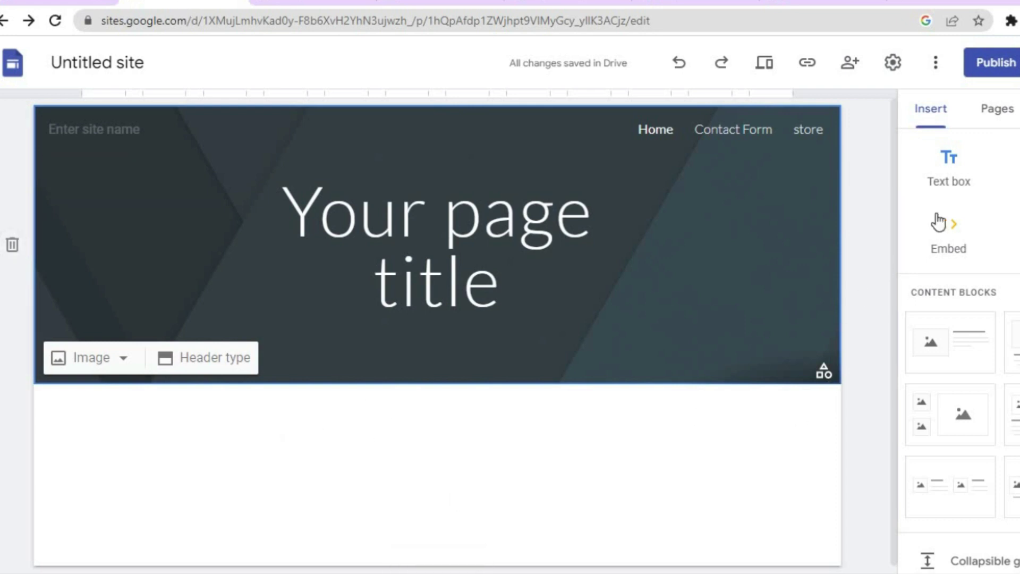
left_click(954, 234)
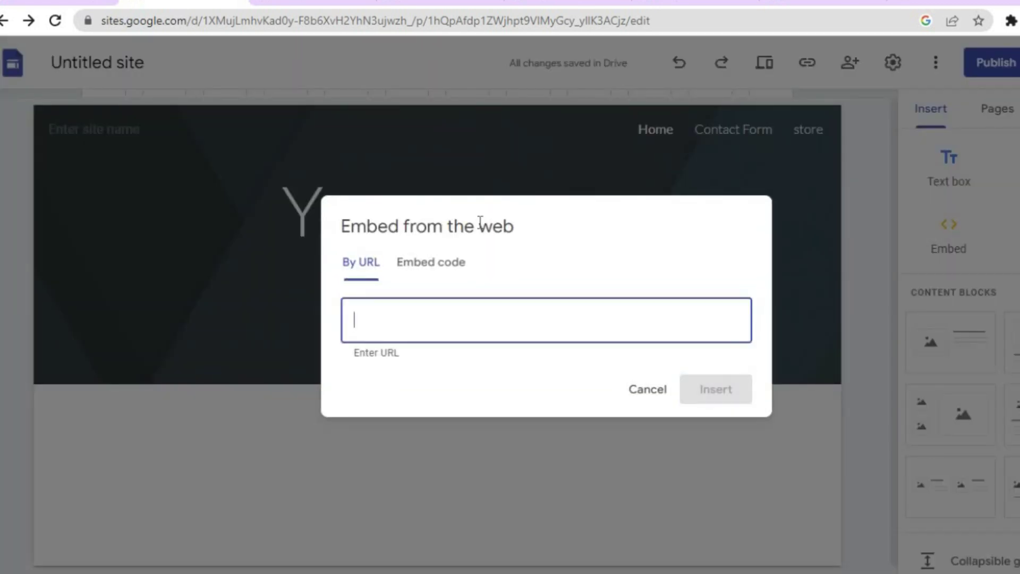
left_click(429, 262)
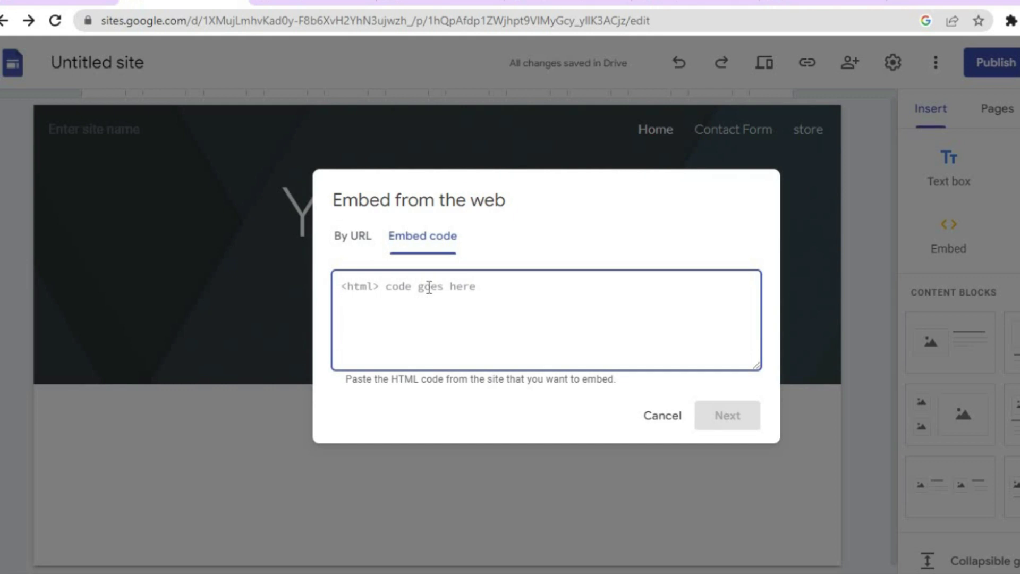
right_click(430, 292)
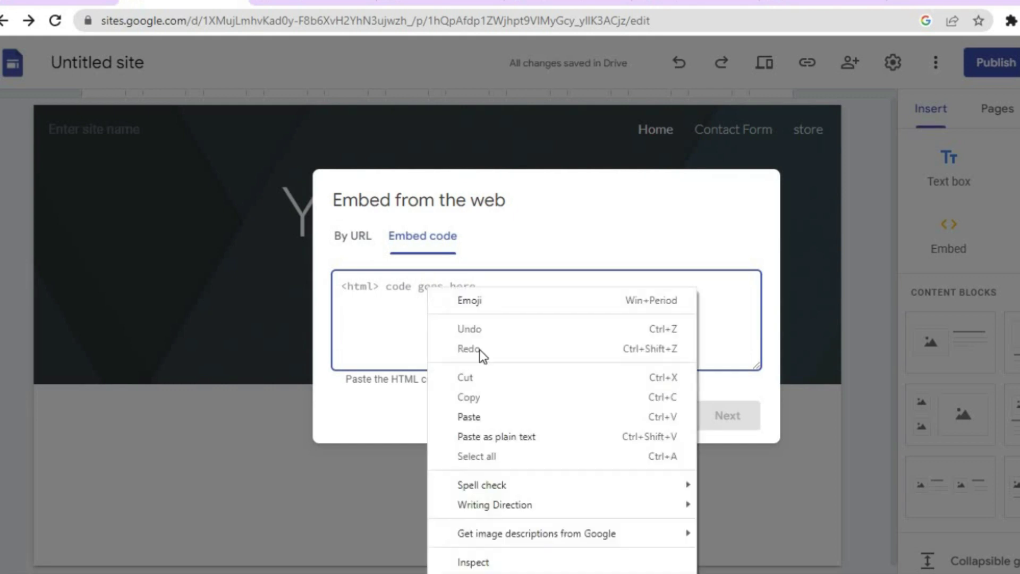
left_click(471, 415)
left_click(715, 412)
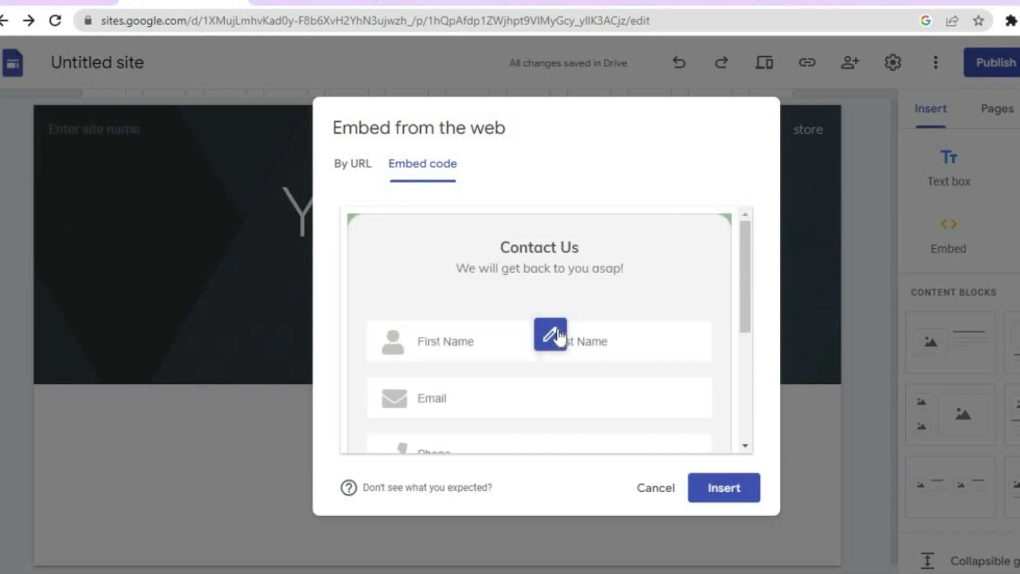
left_click(730, 499)
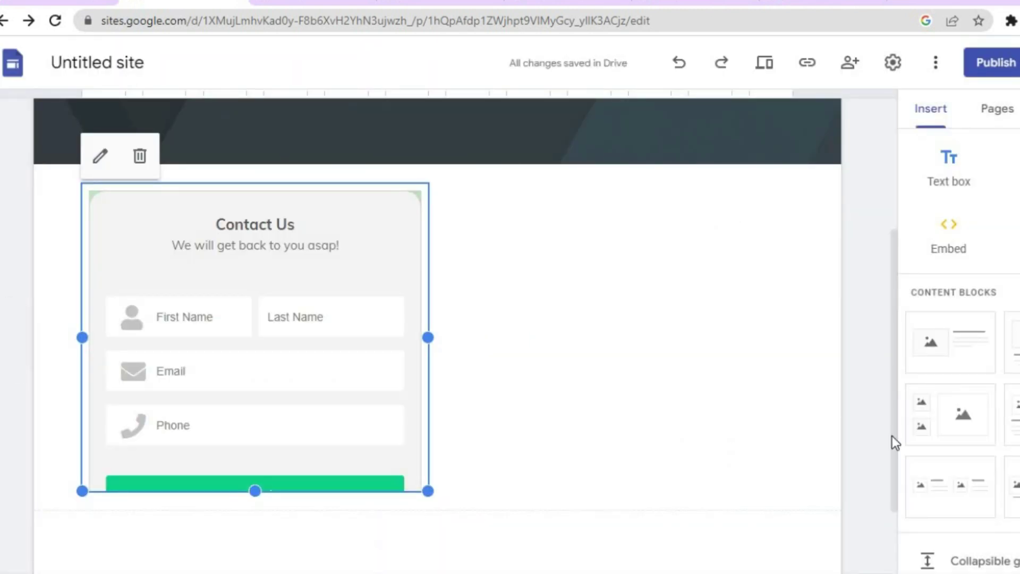
- Enlarge the embedded Contact Us form to most of the page width and tall enough to show the Send button
left_click_drag(892, 425, 892, 441)
left_click(496, 335)
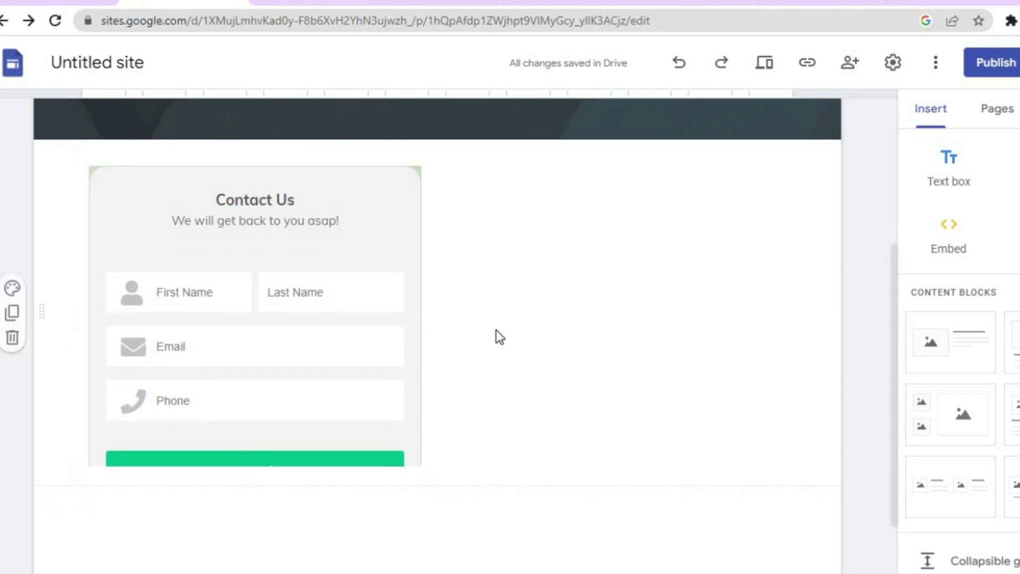
left_click(393, 298)
left_click_drag(428, 312, 729, 358)
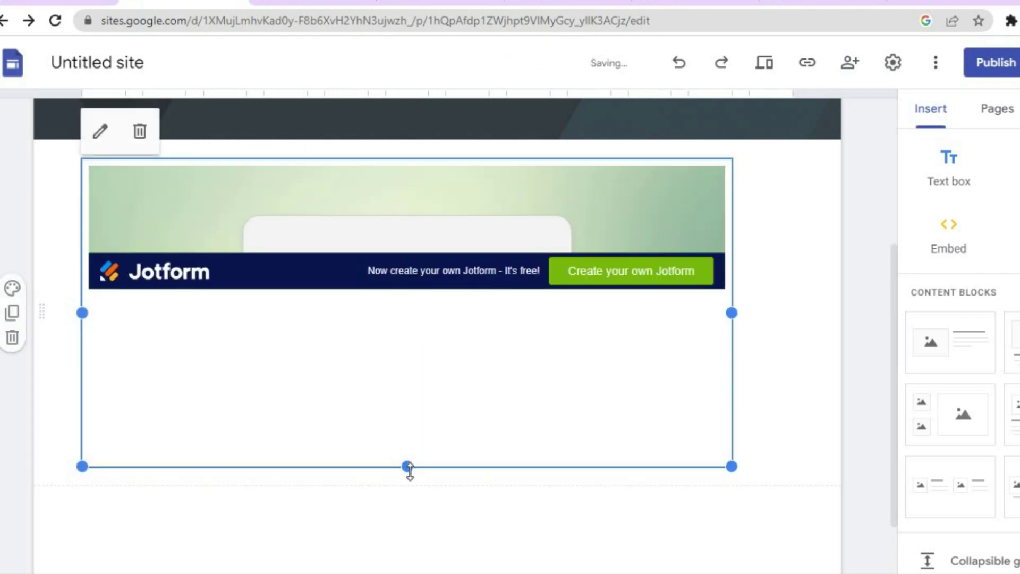
left_click_drag(408, 468, 408, 568)
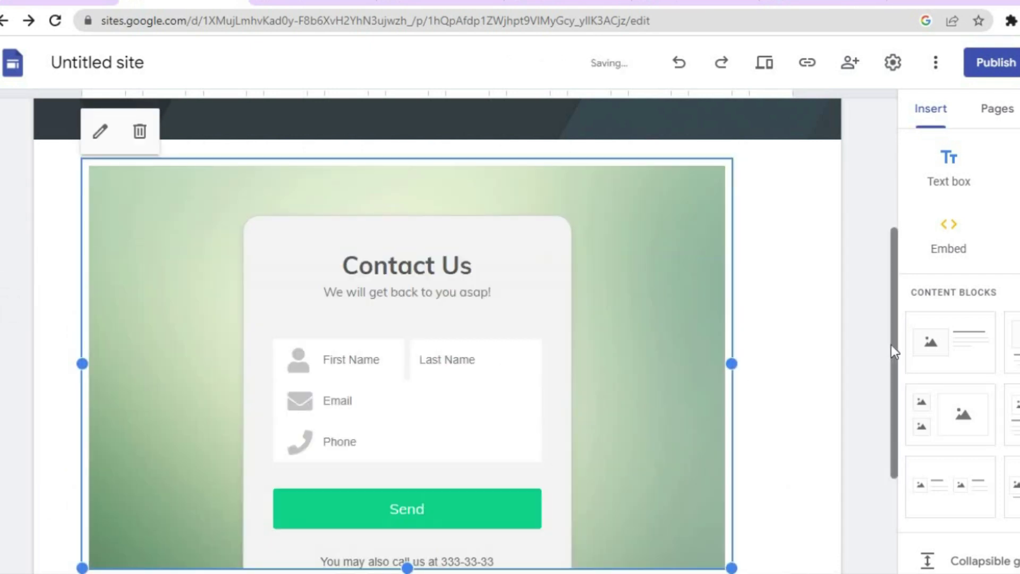
left_click_drag(892, 350, 890, 405)
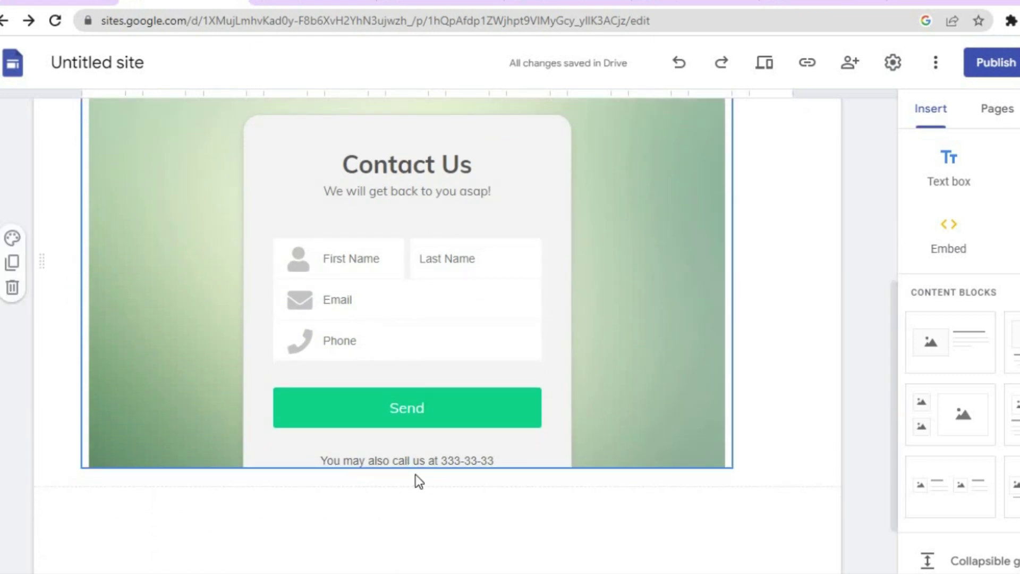
left_click(542, 307)
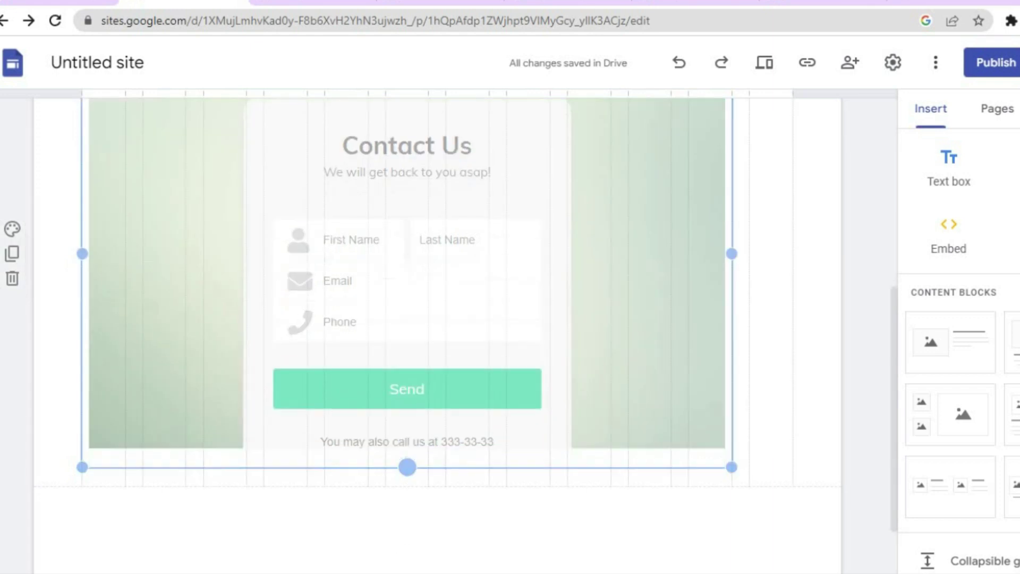
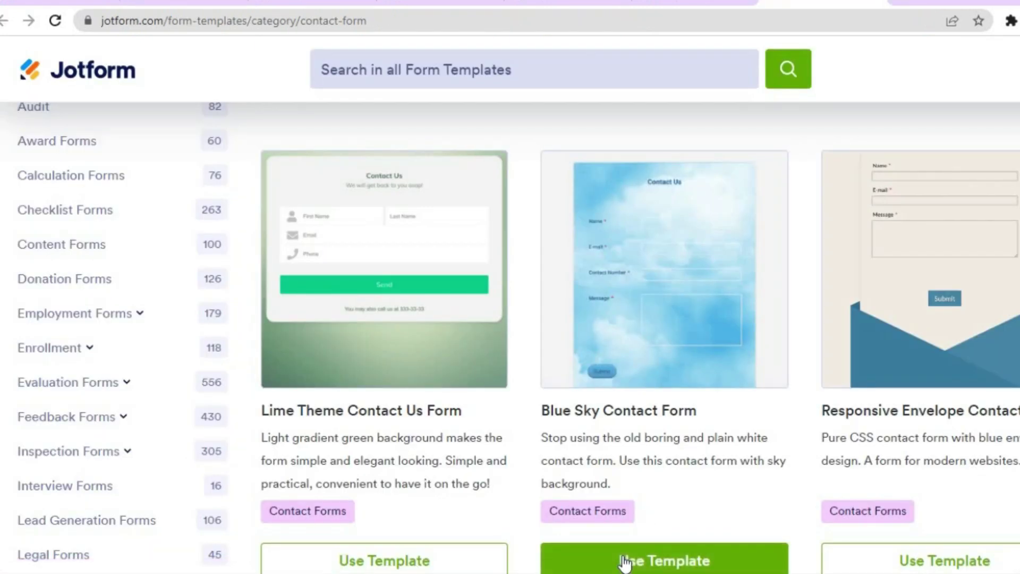
- Try to start a new form in Jotform from the Blue Sky Contact Form and Lime Theme Contact Us Form templates
left_click(625, 562)
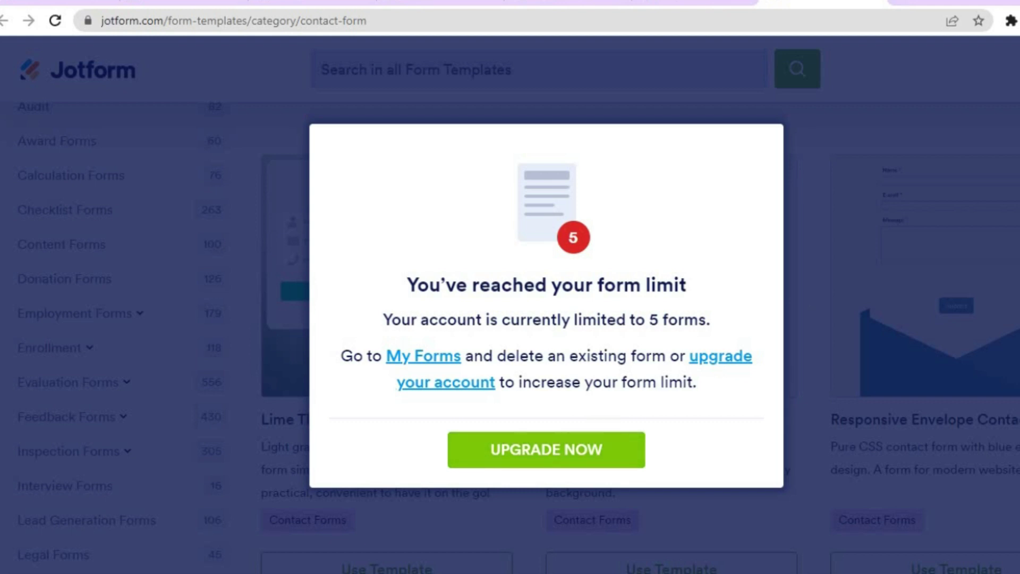
left_click(649, 488)
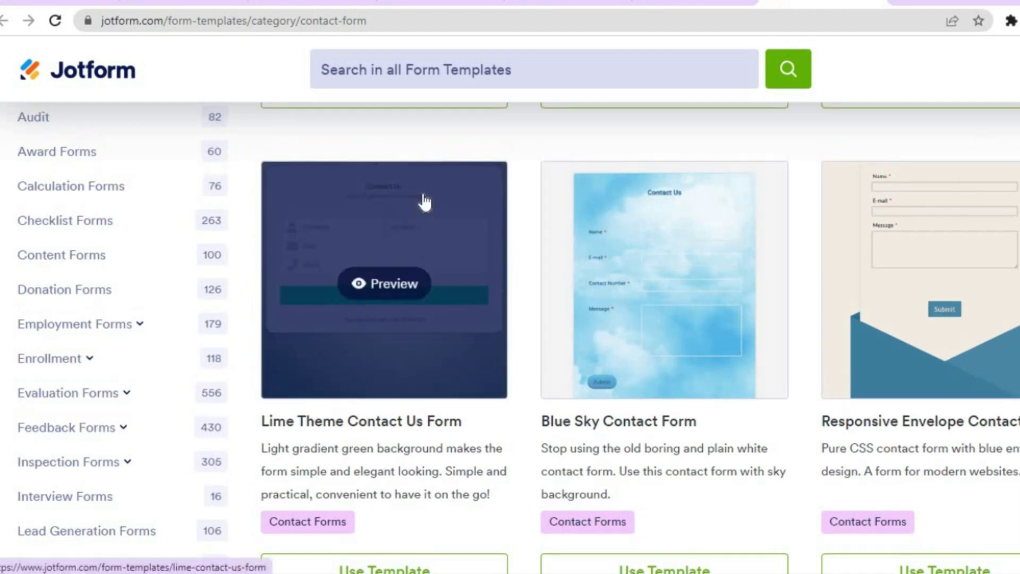
left_click(423, 194)
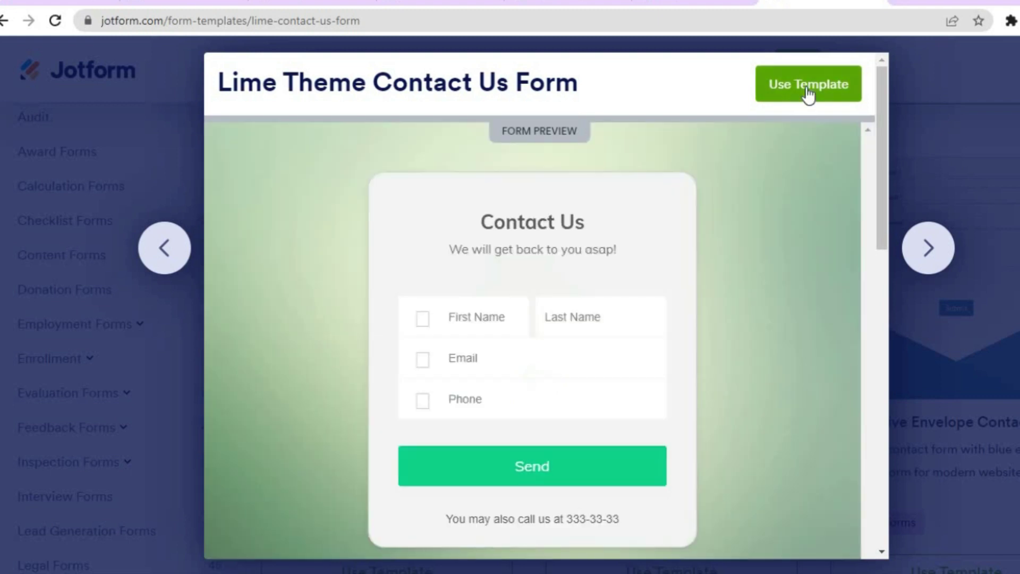
left_click(808, 92)
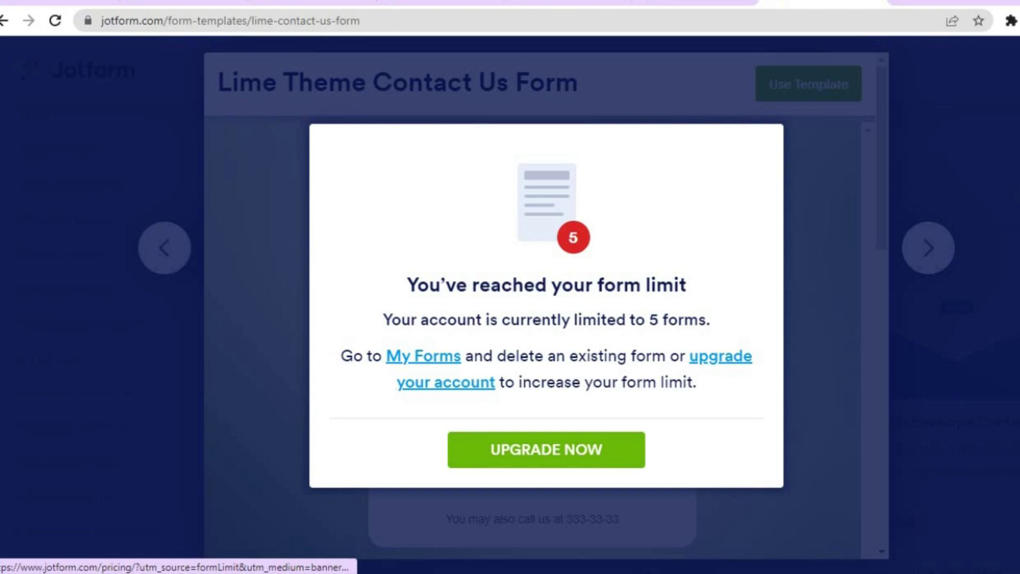
key("Escape")
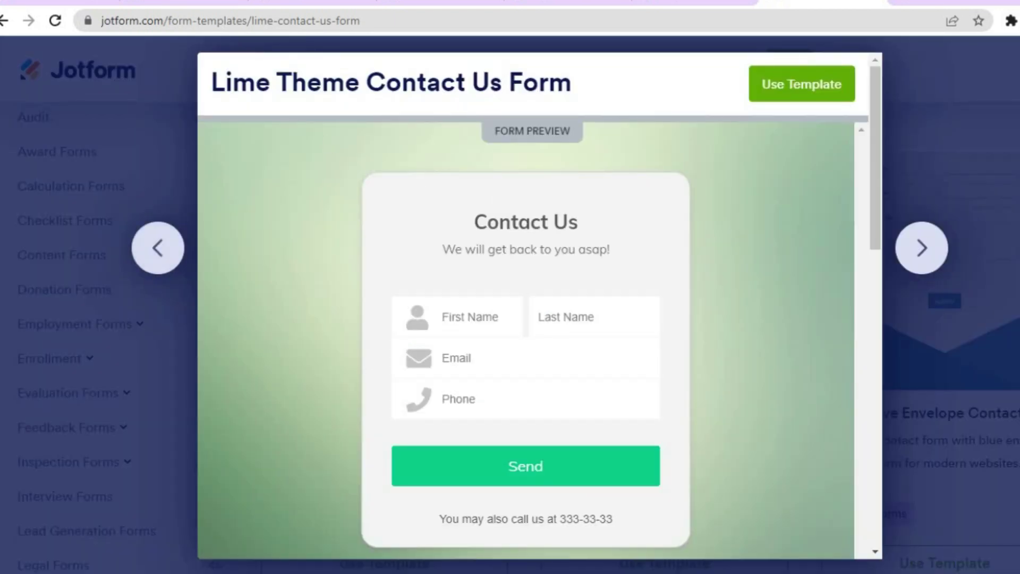
key("Escape")
scroll(330, 116, "down", 1)
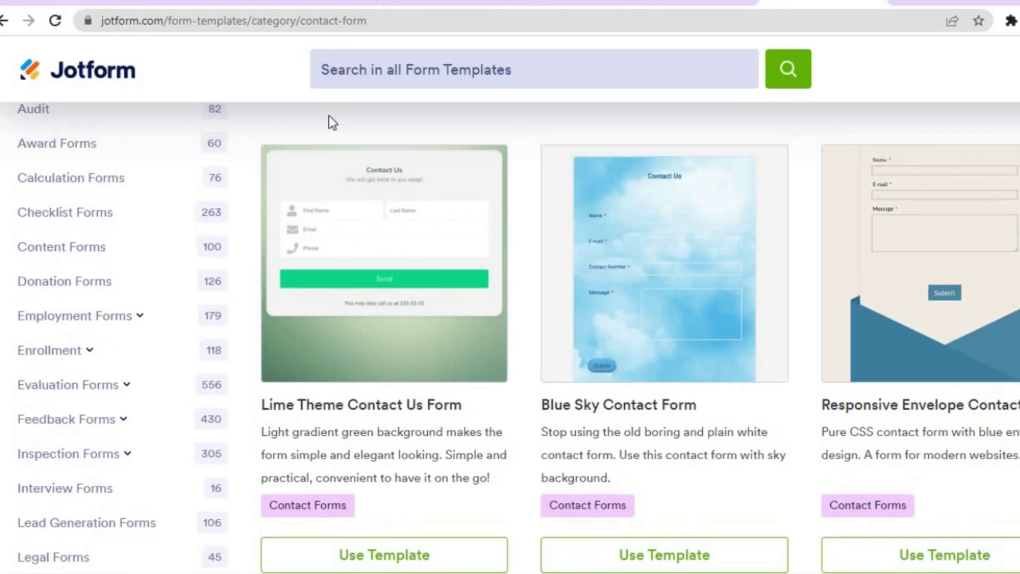
- Switch to Jotform's My Forms list and delete the Rick and Morty Trivia and Which Disney Character Are You? forms
left_click(567, 2)
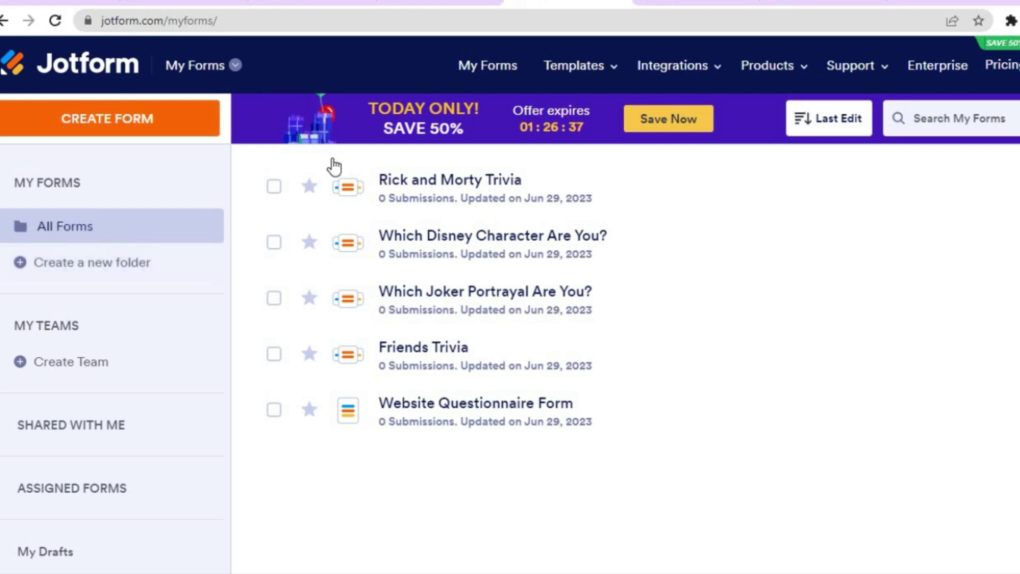
left_click(500, 67)
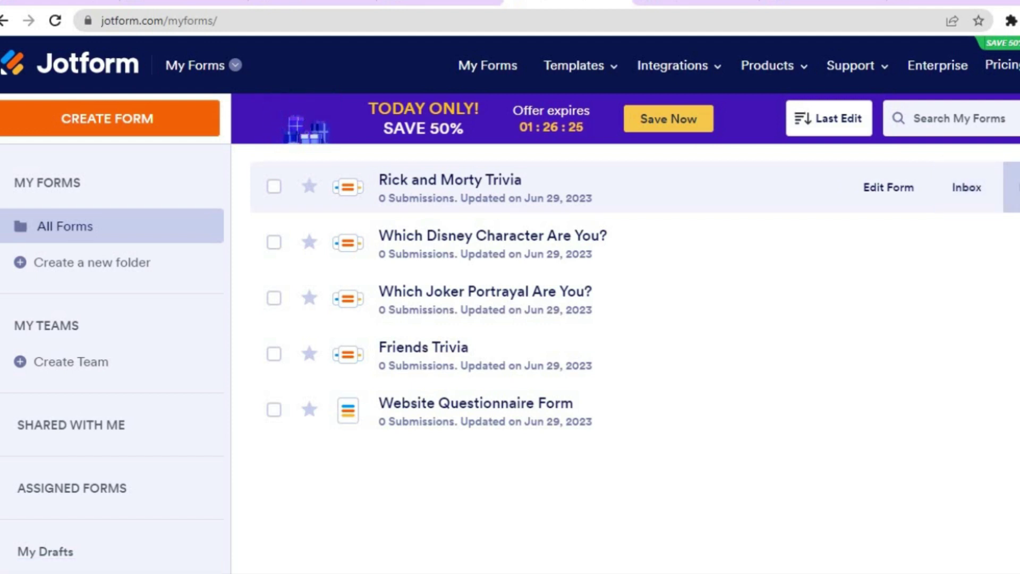
left_click(1012, 187)
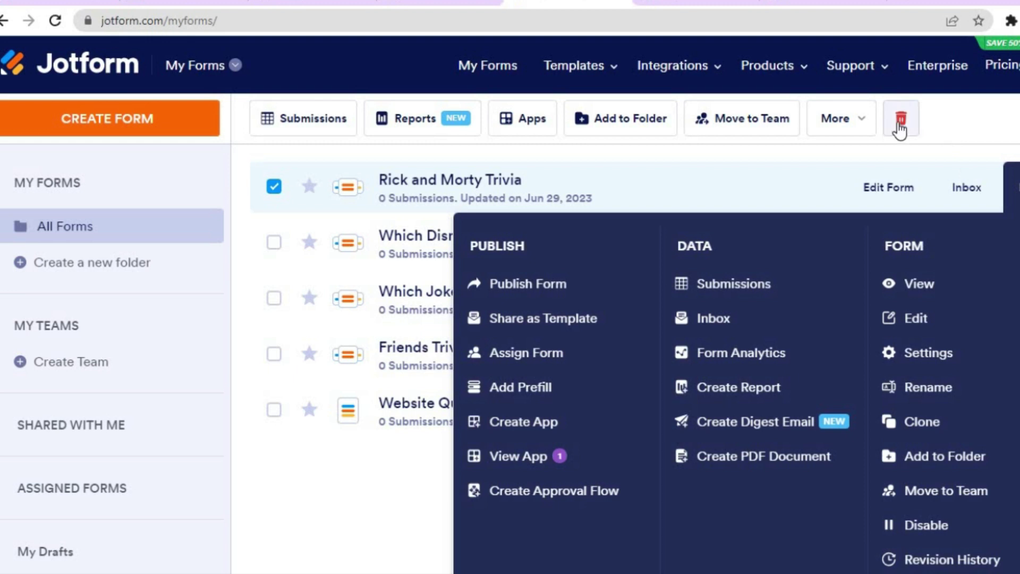
left_click(898, 124)
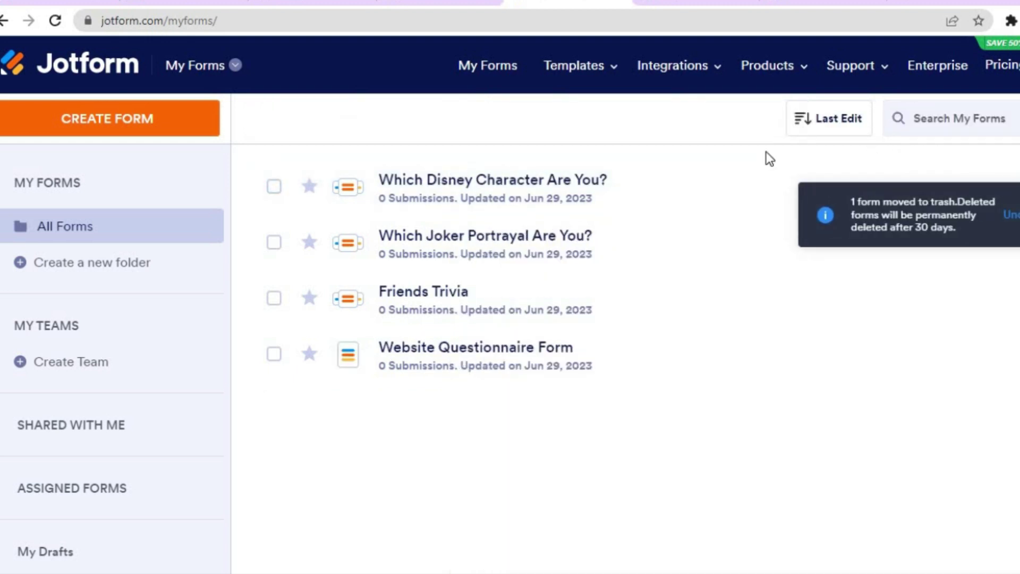
left_click(676, 194)
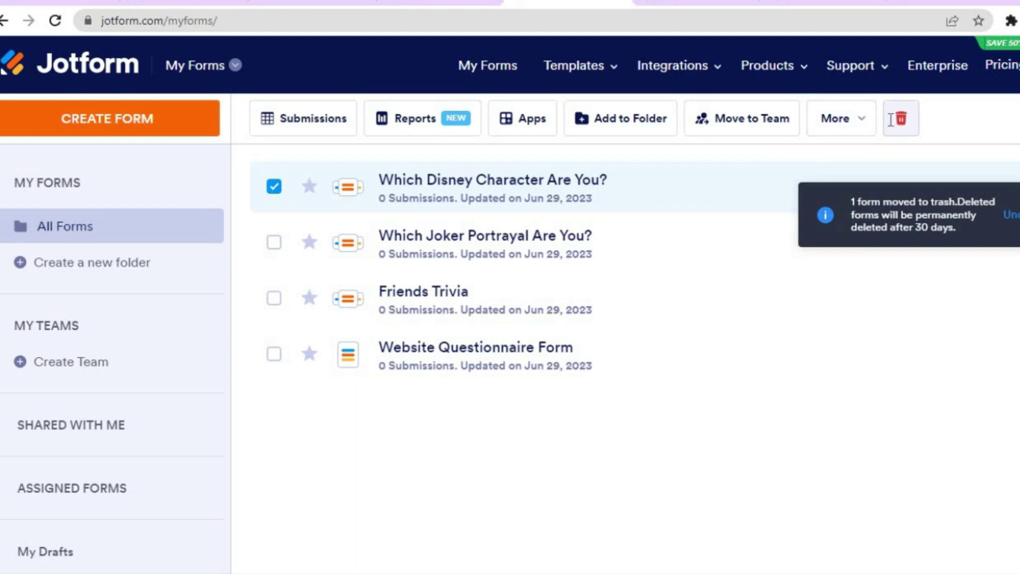
left_click(898, 119)
- Delete the Which Joker Portrayal Are You?, Friends Trivia and Website Questionnaire Form entries from the forms list
left_click(658, 195)
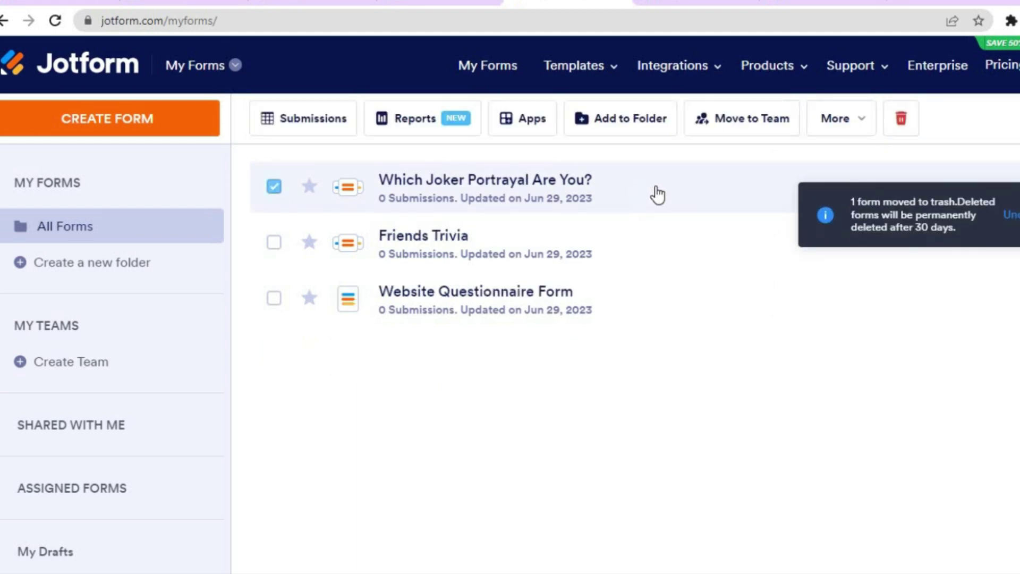
left_click(900, 120)
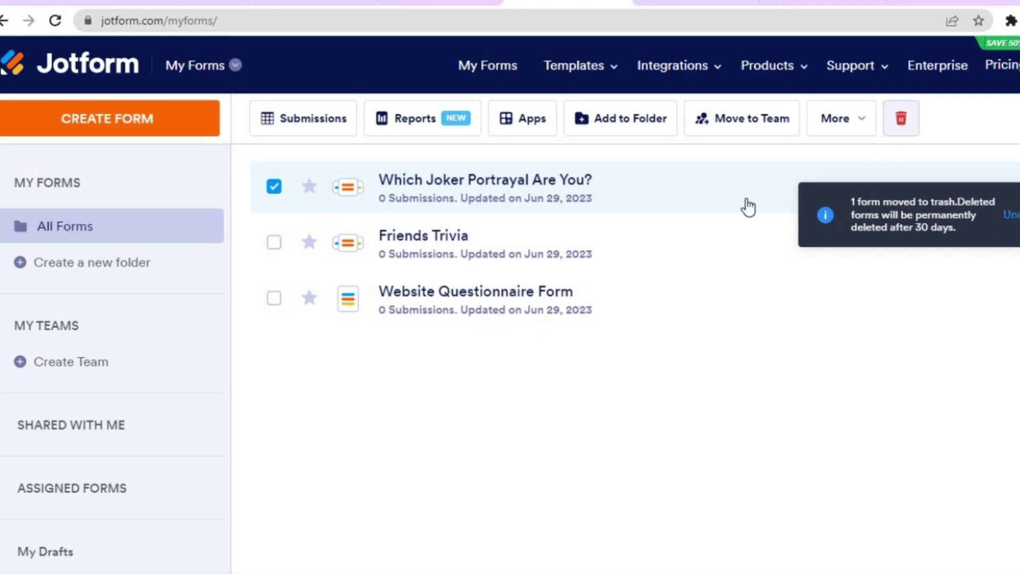
left_click(681, 202)
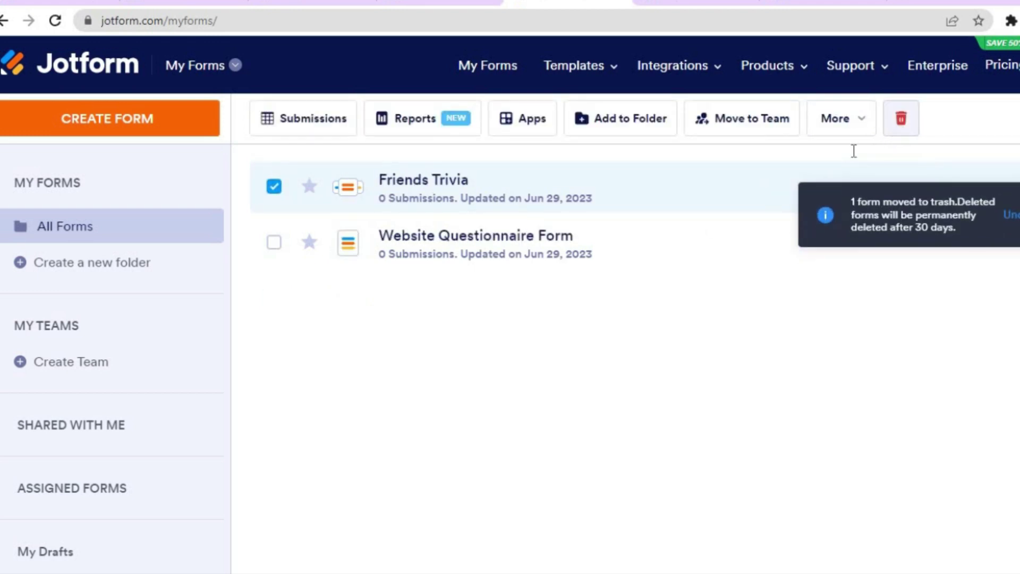
left_click(901, 118)
left_click(700, 199)
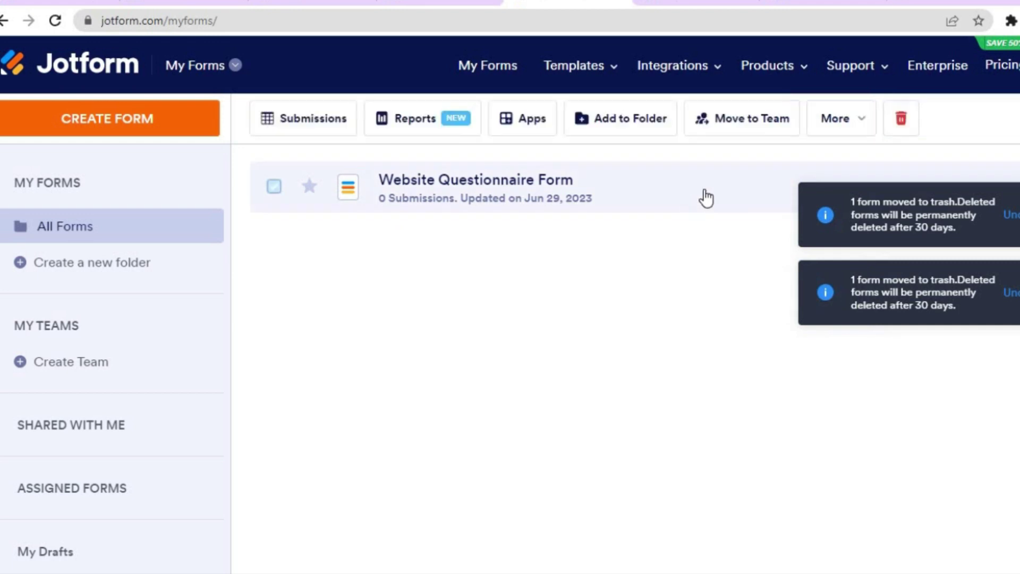
left_click(904, 122)
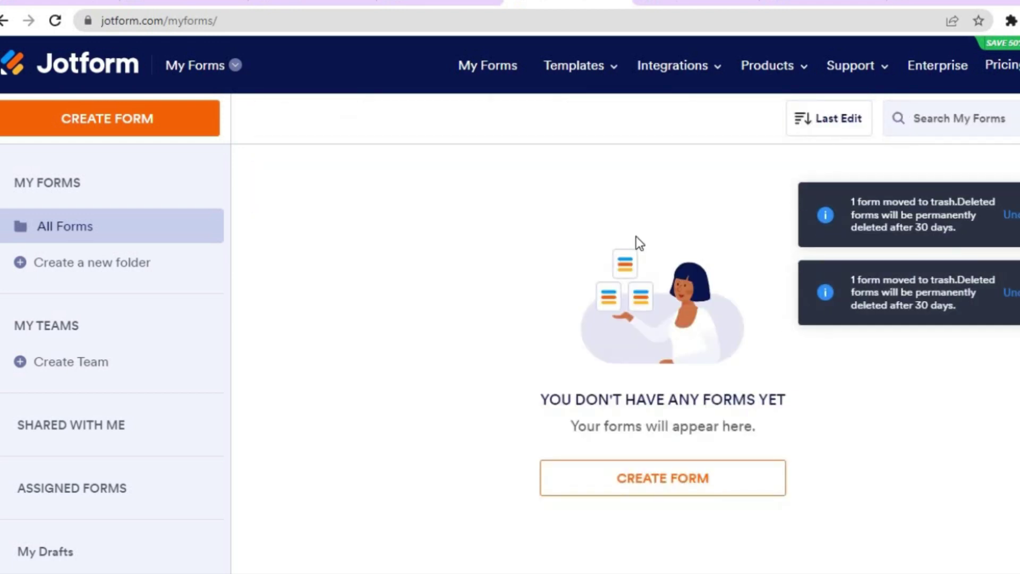